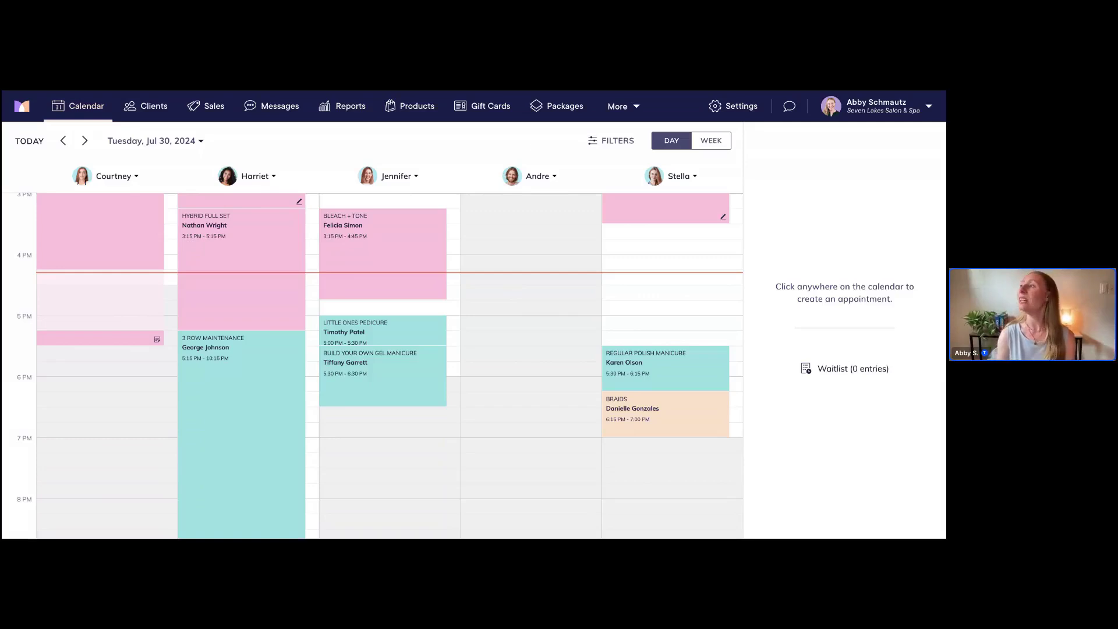
# Open the Payroll page.
pyautogui.click(625, 106)
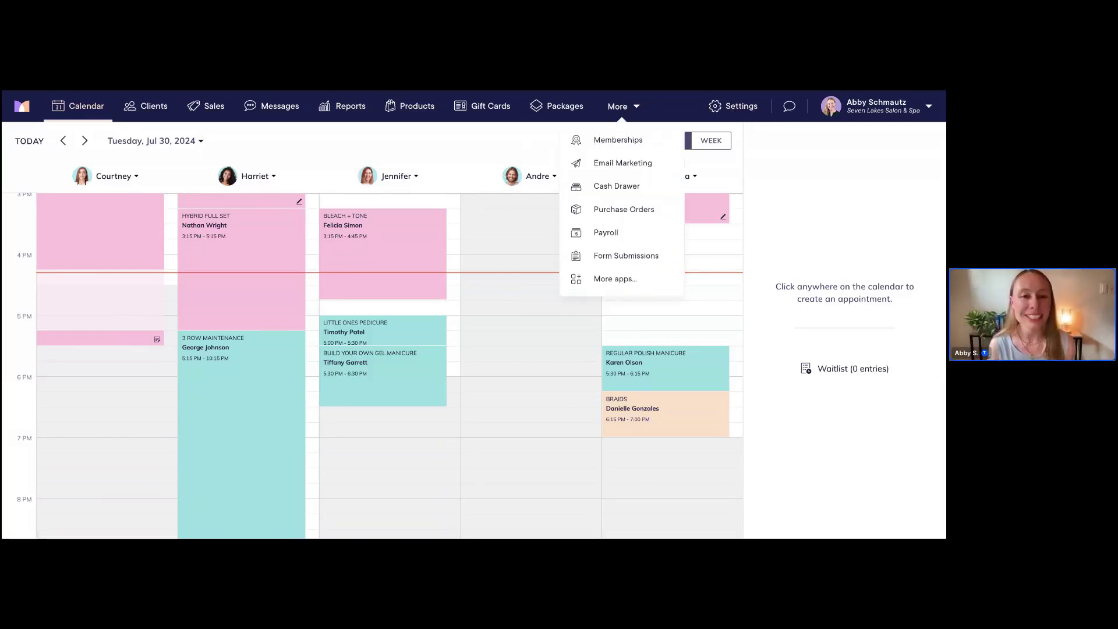
pyautogui.click(612, 232)
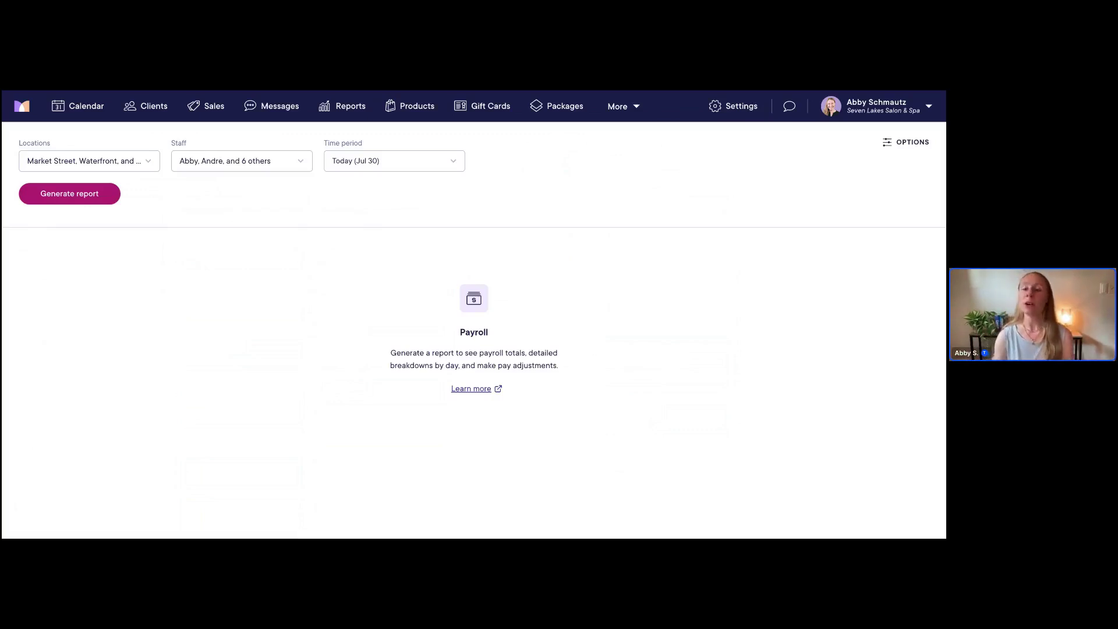
# Deselect the Waterfront and Shoreline locations in the payroll report filter and select both of them again.
pyautogui.click(104, 165)
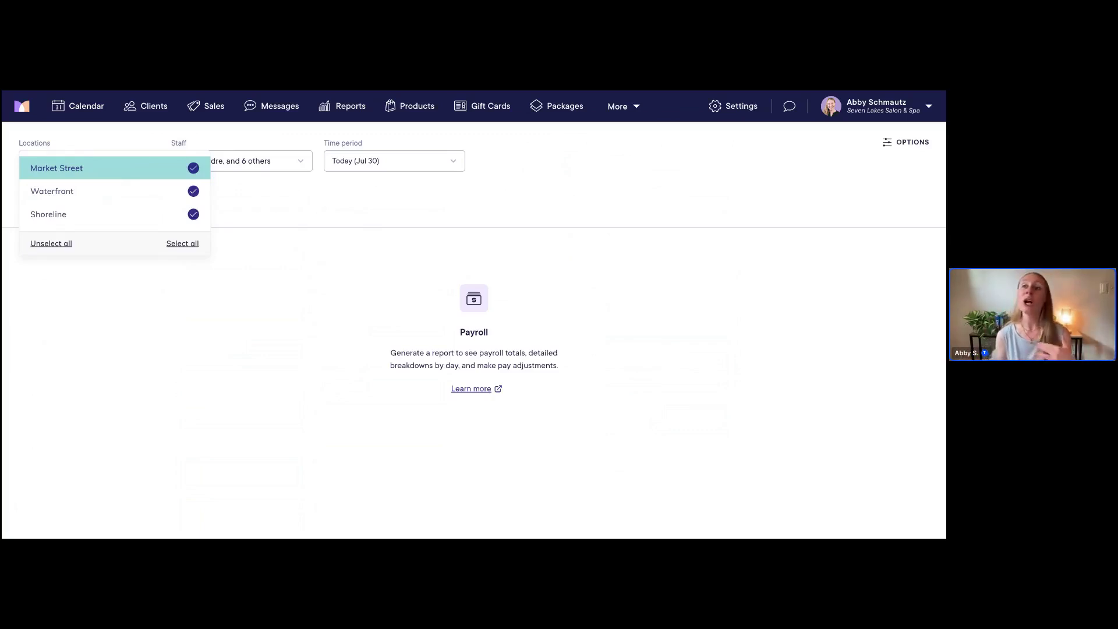
pyautogui.click(193, 191)
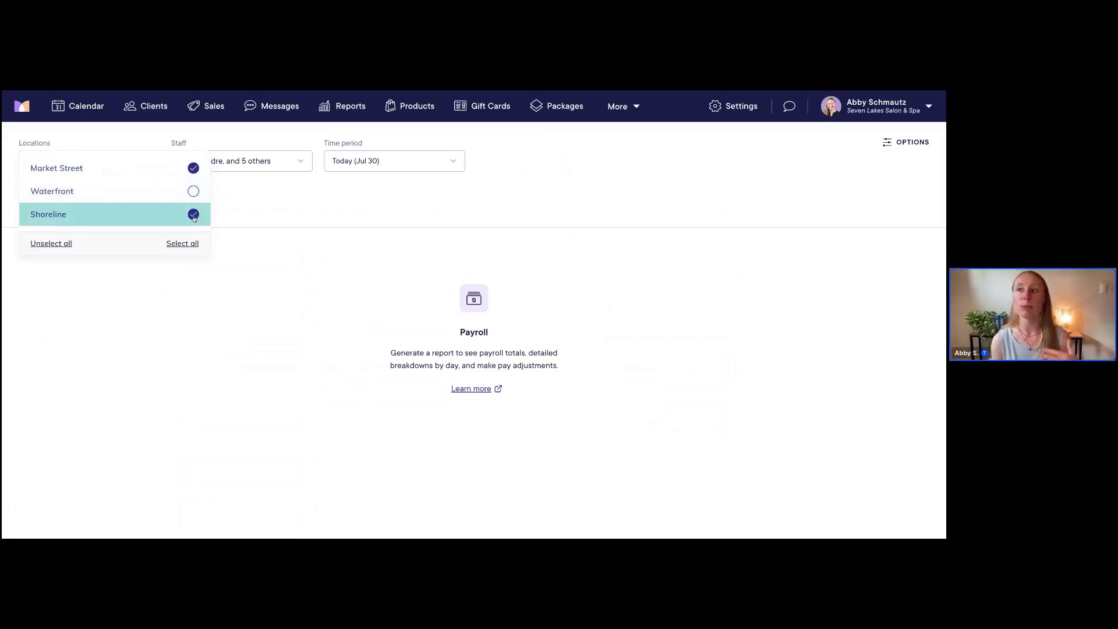
pyautogui.click(194, 216)
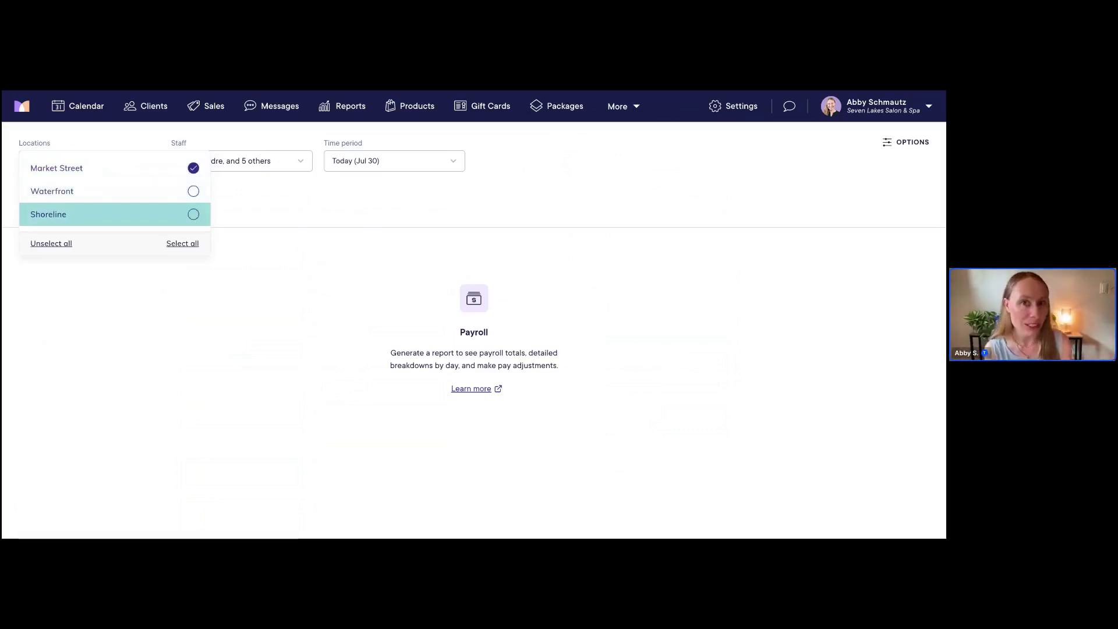
pyautogui.click(193, 191)
pyautogui.click(194, 214)
pyautogui.click(257, 217)
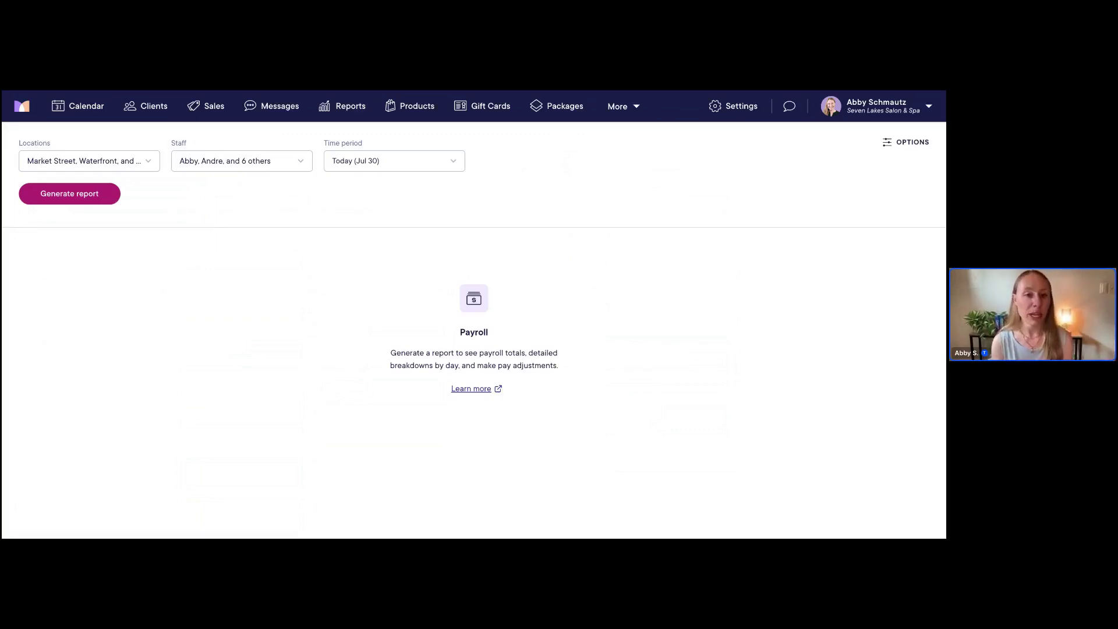
# Review the staff members and the time periods that can be chosen for the payroll report, leaving the selections as they are.
pyautogui.click(278, 166)
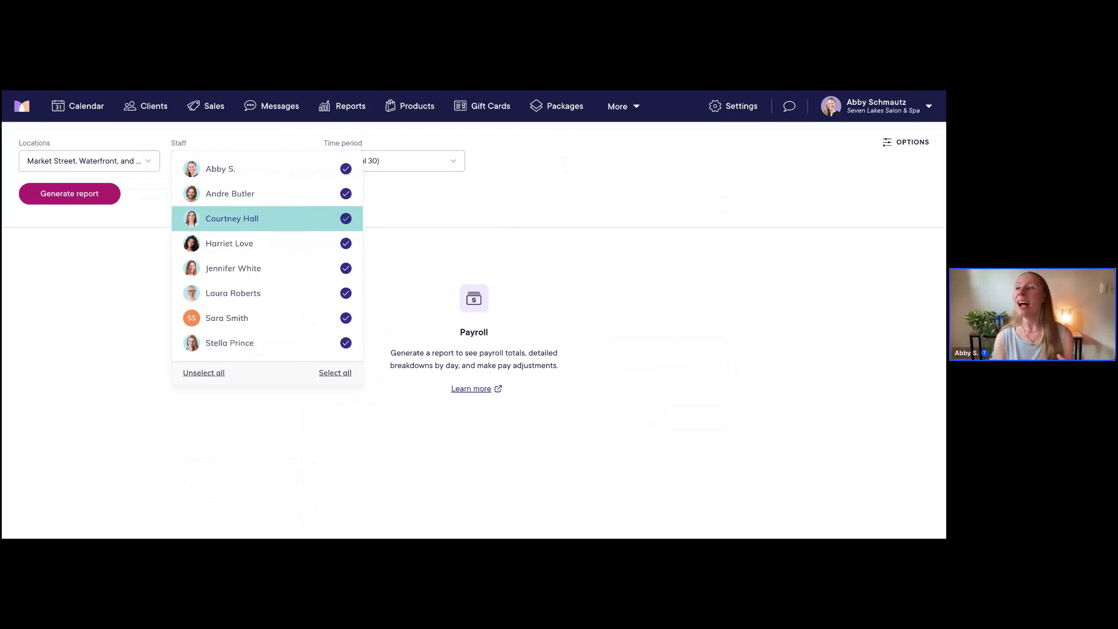
pyautogui.click(392, 212)
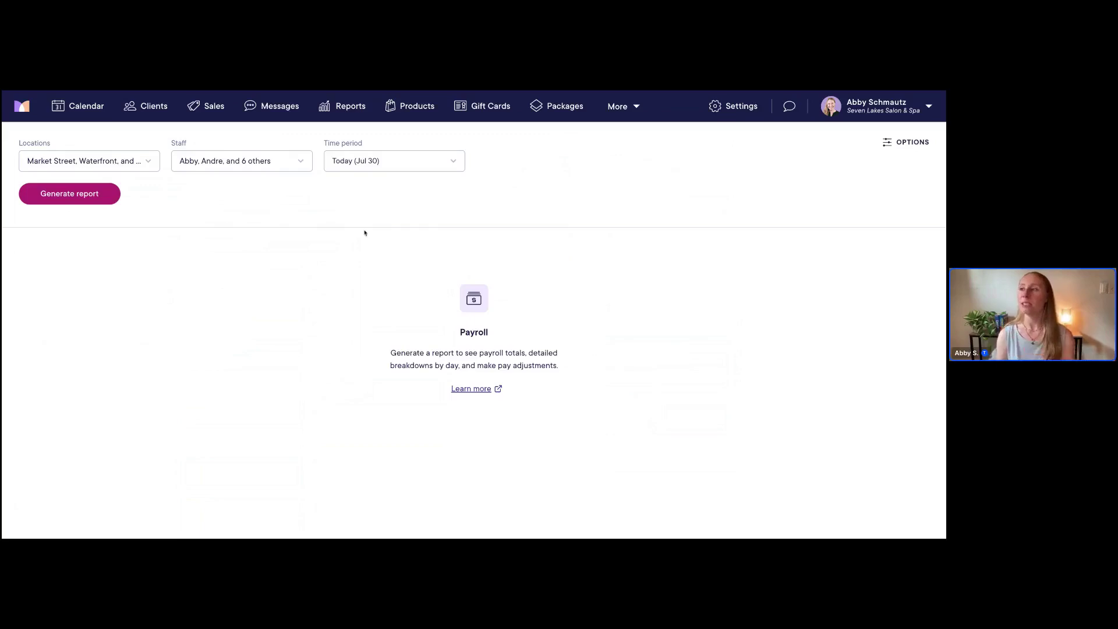
pyautogui.click(396, 162)
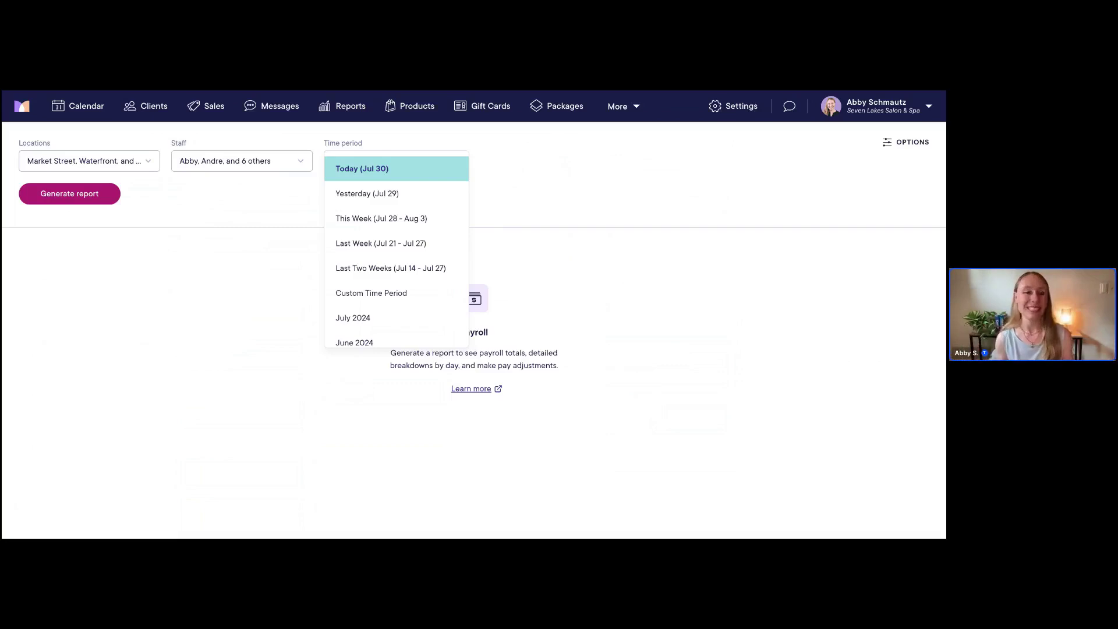
pyautogui.click(293, 191)
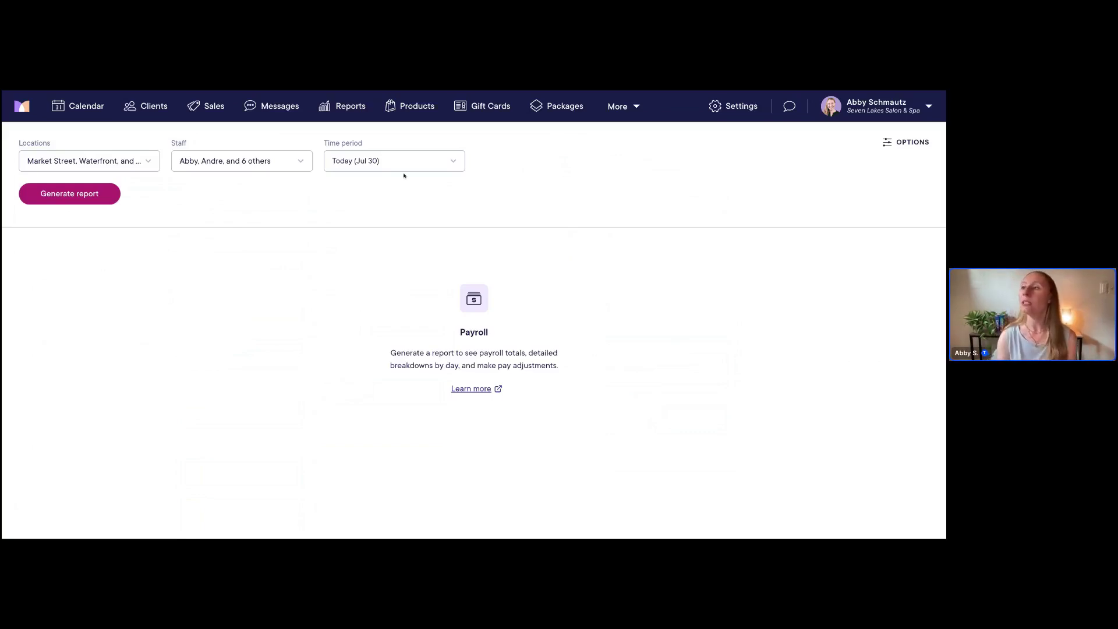
# Generate the payroll report for This Week (Jul 28 - Aug 3) with all locations and staff included.
pyautogui.click(379, 164)
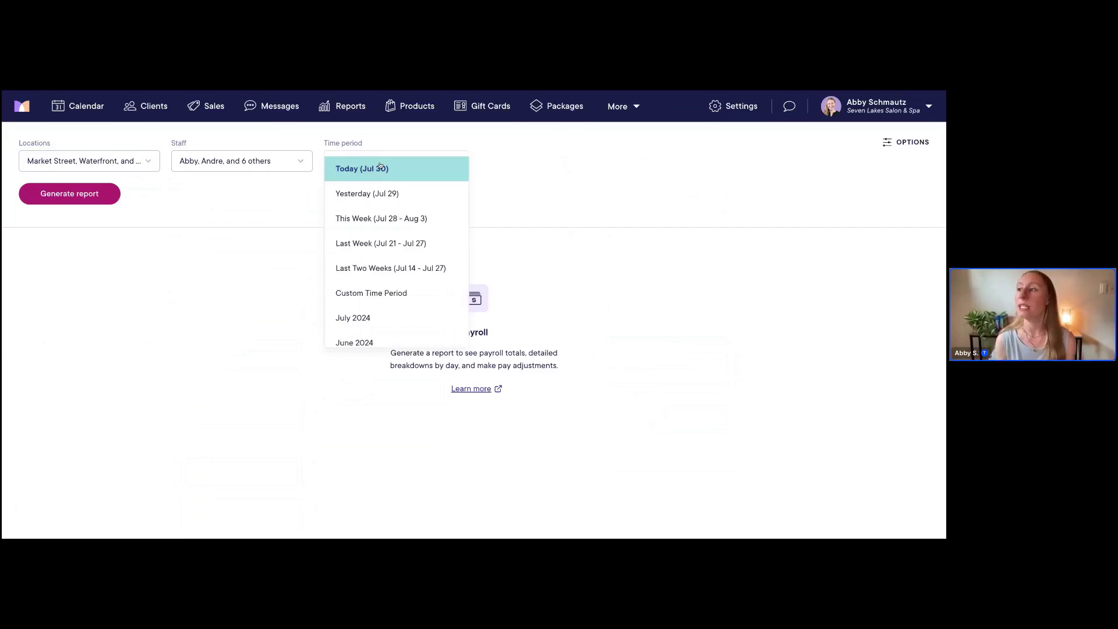
pyautogui.click(387, 230)
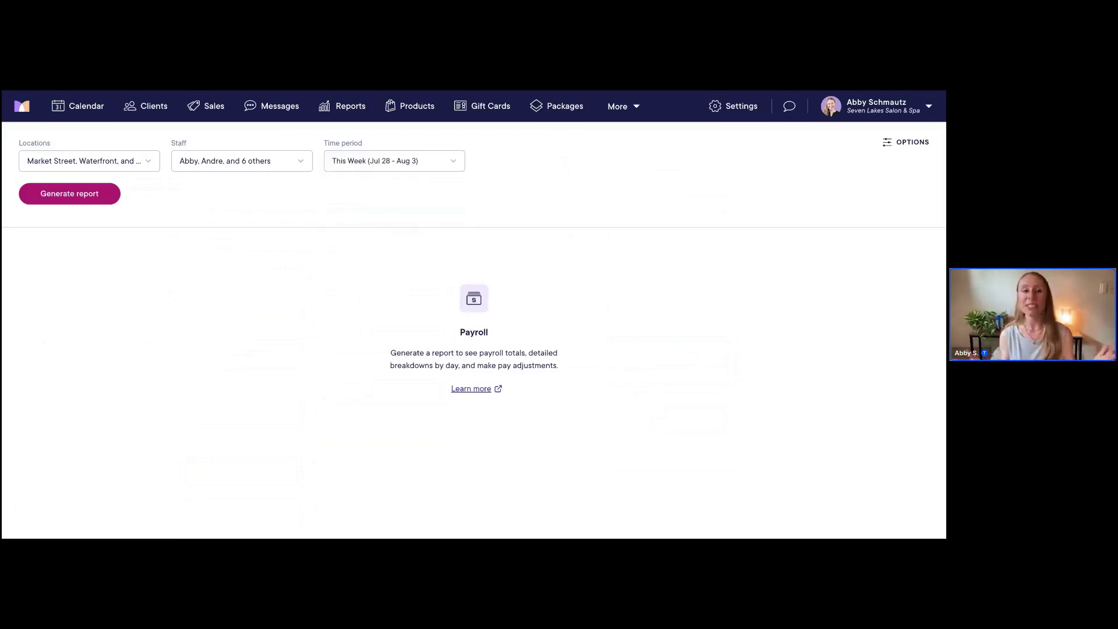
pyautogui.click(73, 198)
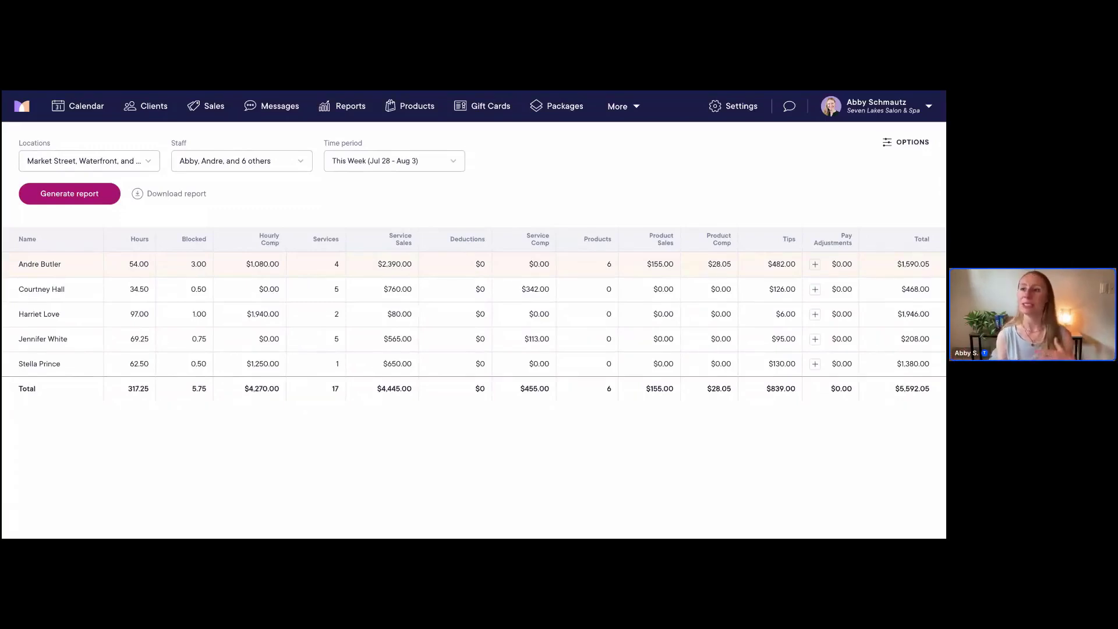
# Expand the first staff member's row in the payroll report and review the day-by-day details for the week.
pyautogui.click(91, 266)
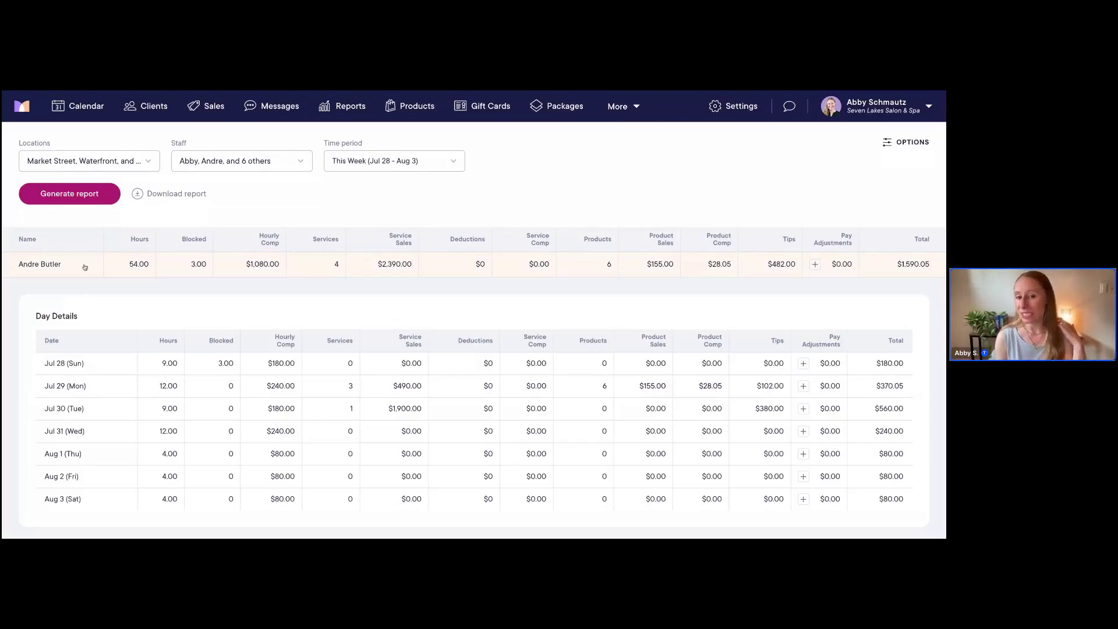
pyautogui.scroll(-1, 85, 266)
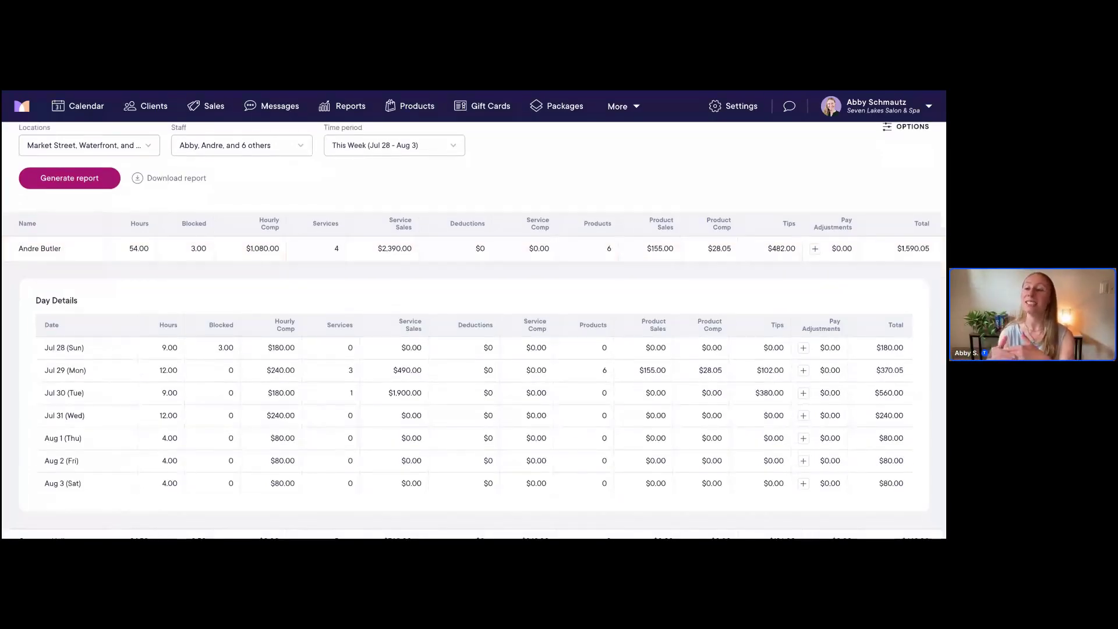
pyautogui.scroll(-1, 474, 330)
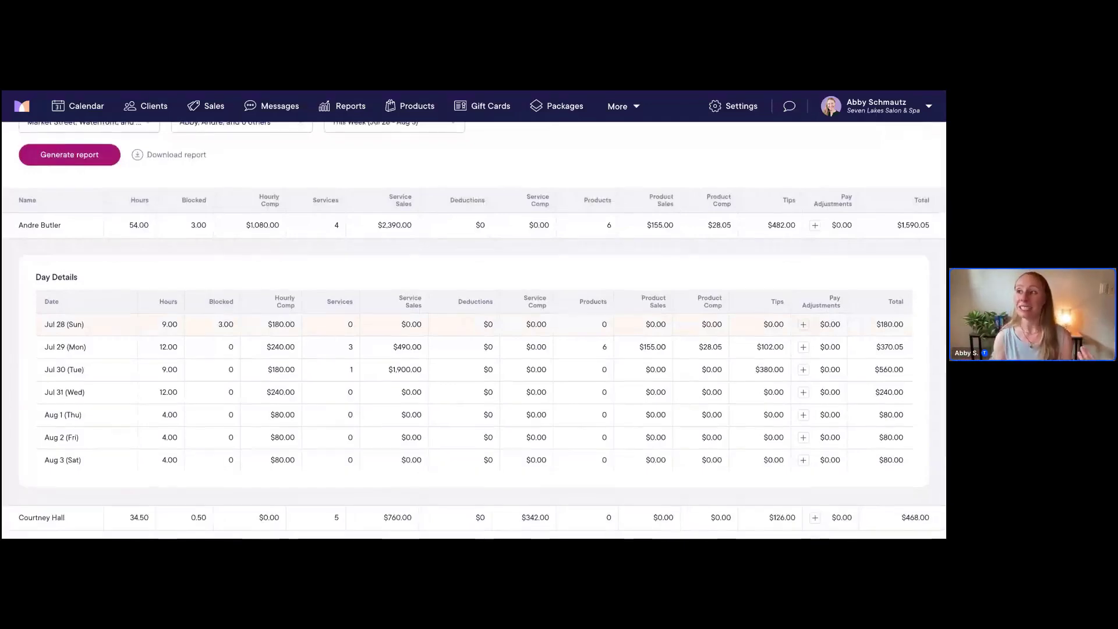
pyautogui.scroll(1, 474, 323)
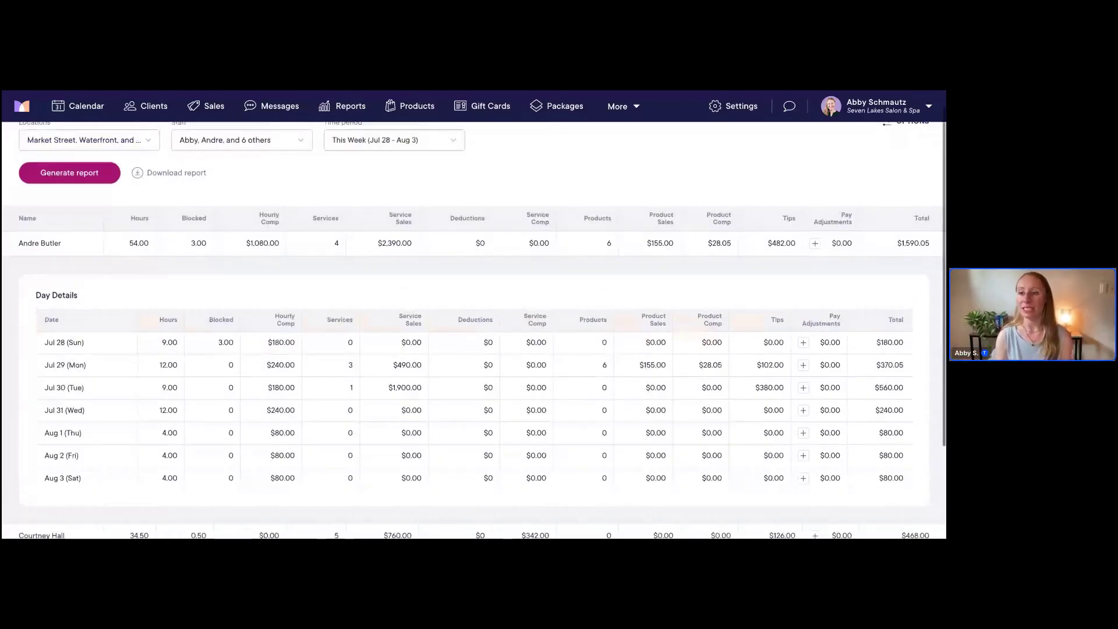
pyautogui.scroll(1, 112, 299)
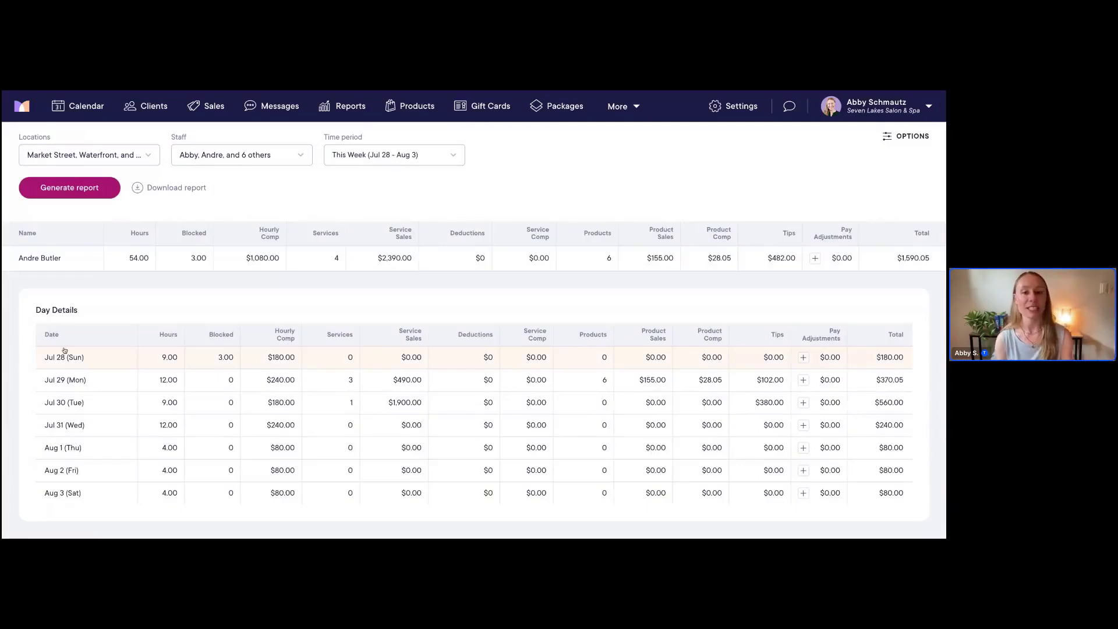
pyautogui.scroll(-1, 97, 352)
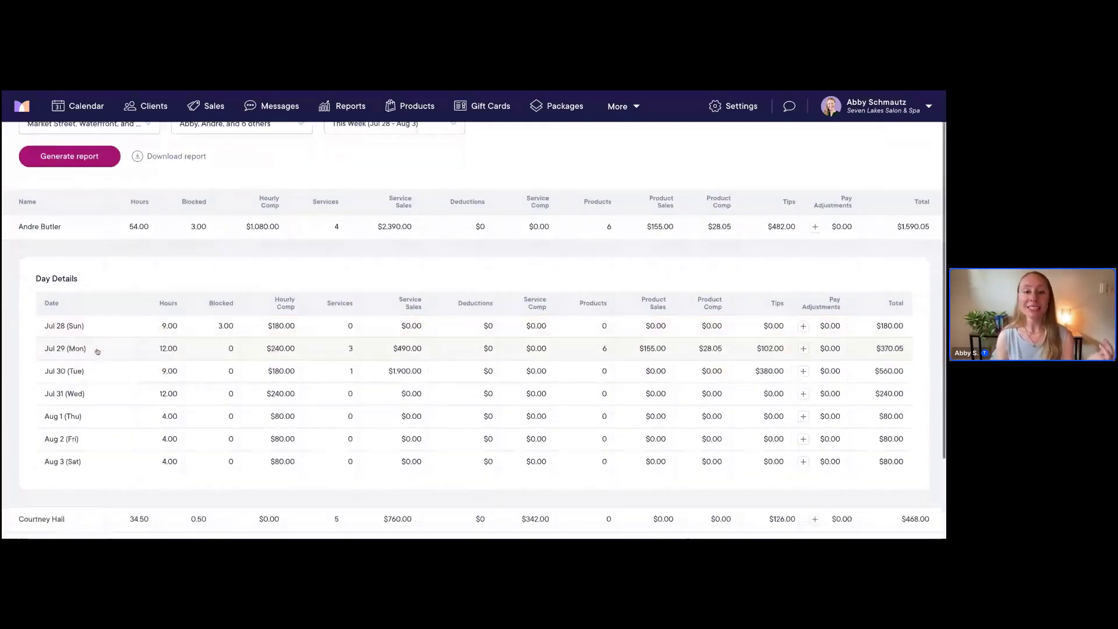
# Expand Jul 28 (Sun) in the day details and examine its hourly pay breakdown and adjustments section.
pyautogui.click(93, 326)
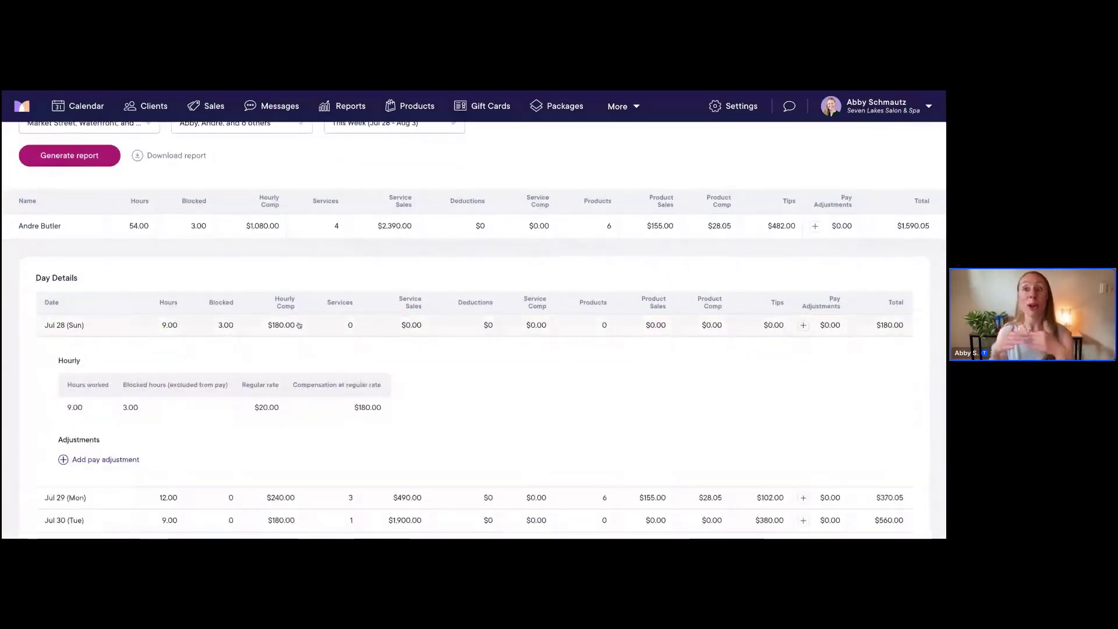
pyautogui.scroll(-1, 299, 325)
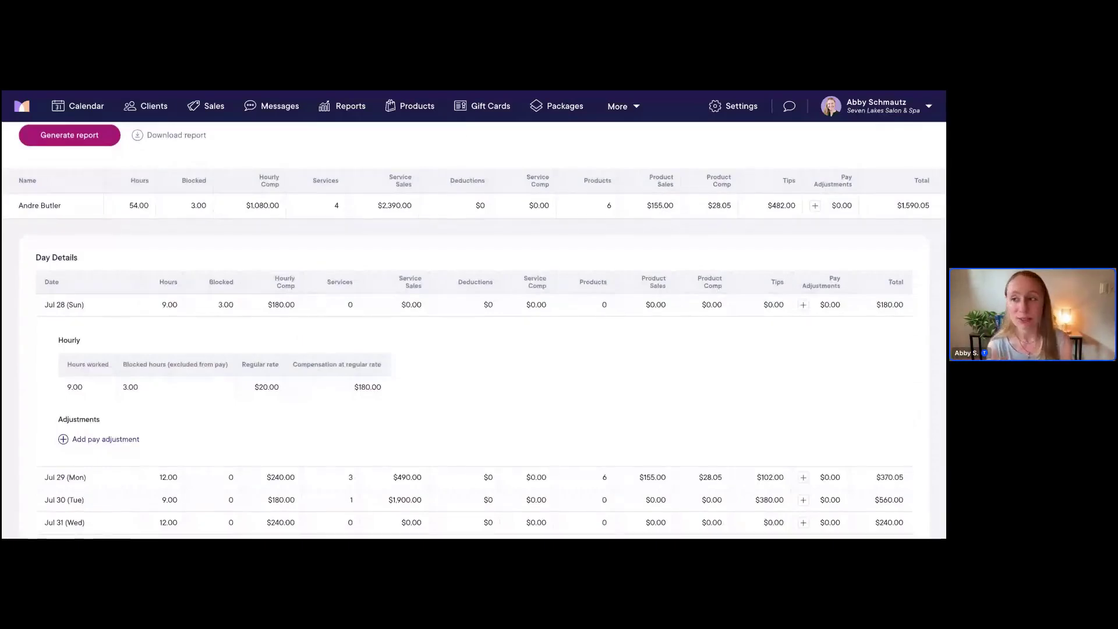
pyautogui.scroll(-1, 473, 331)
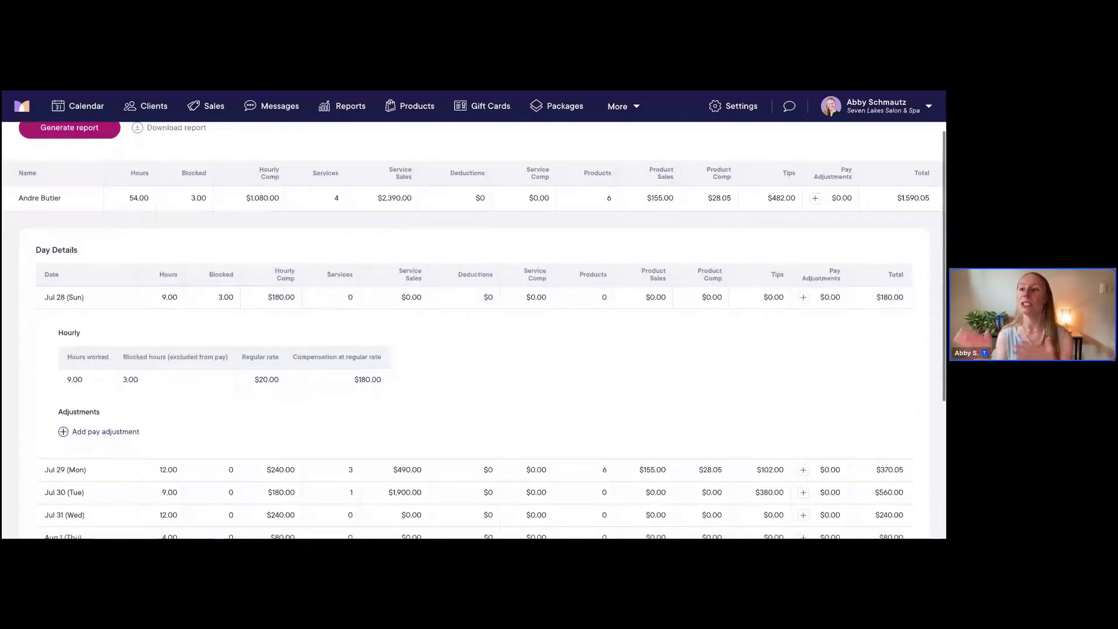
pyautogui.scroll(-1, 473, 330)
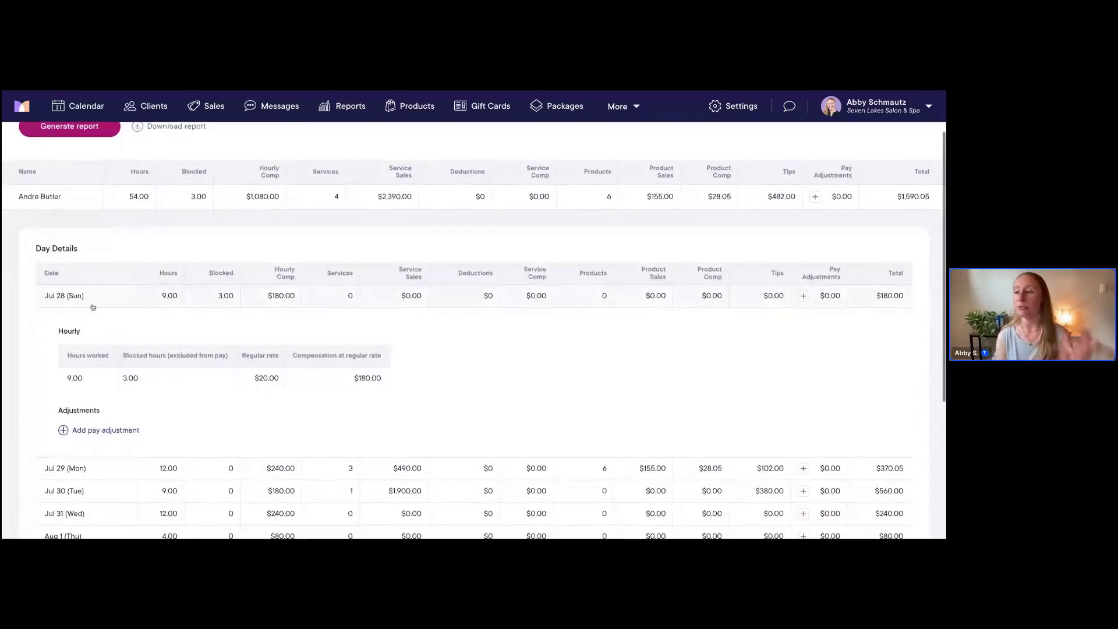
pyautogui.scroll(-1, 93, 307)
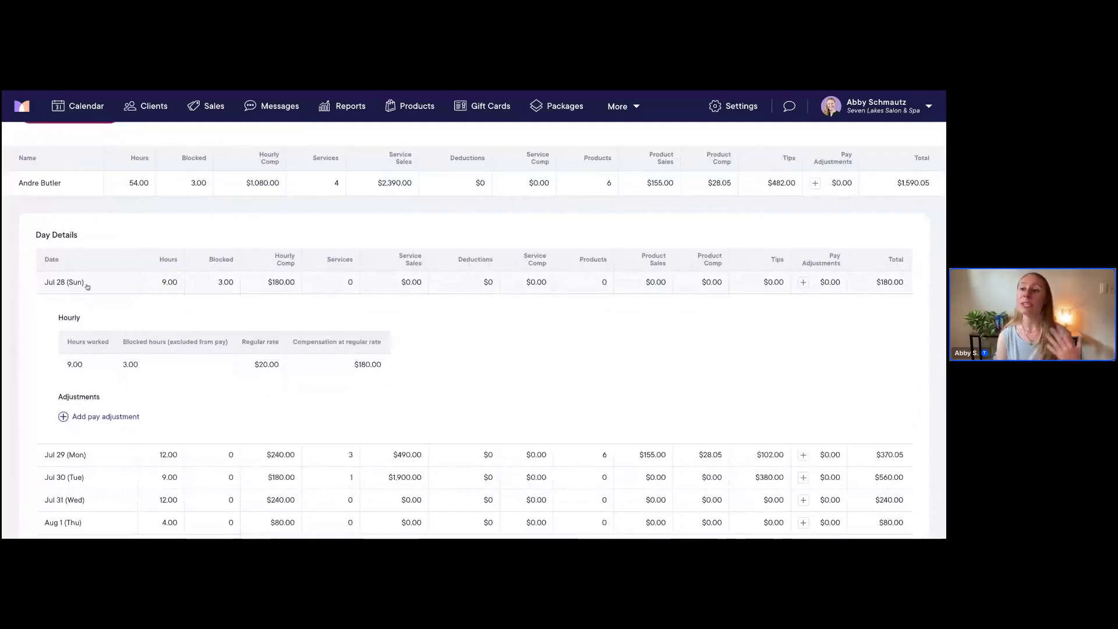
pyautogui.scroll(1, 115, 287)
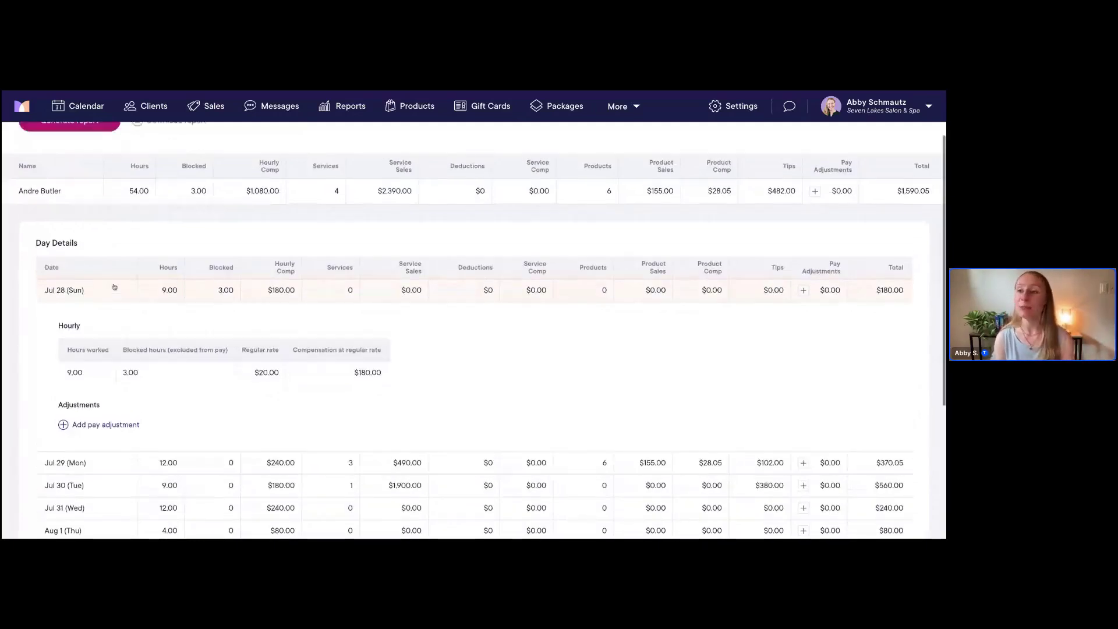
pyautogui.scroll(-2, 114, 287)
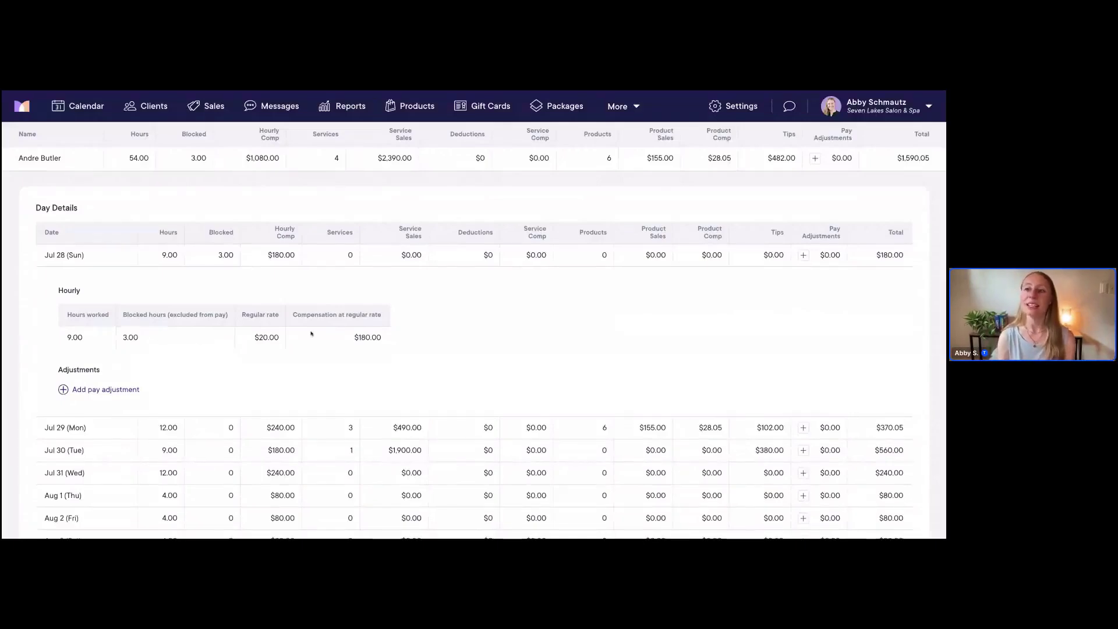
pyautogui.scroll(-1, 311, 333)
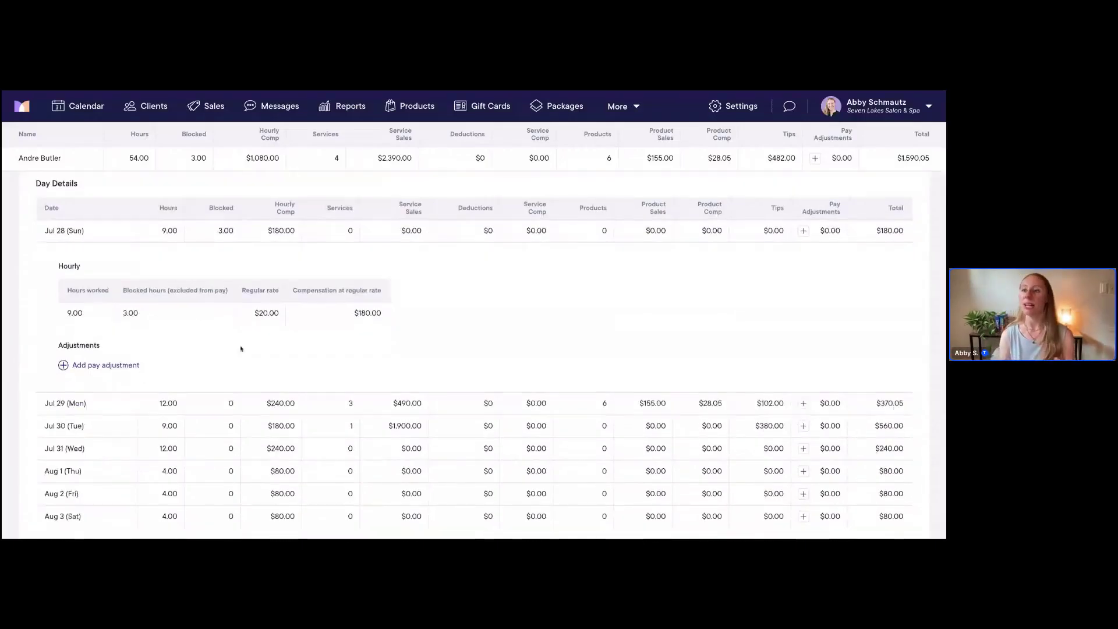
# Expand Jul 29 (Mon) in the day details and examine its service and product commissions and tips.
pyautogui.scroll(-1, 241, 348)
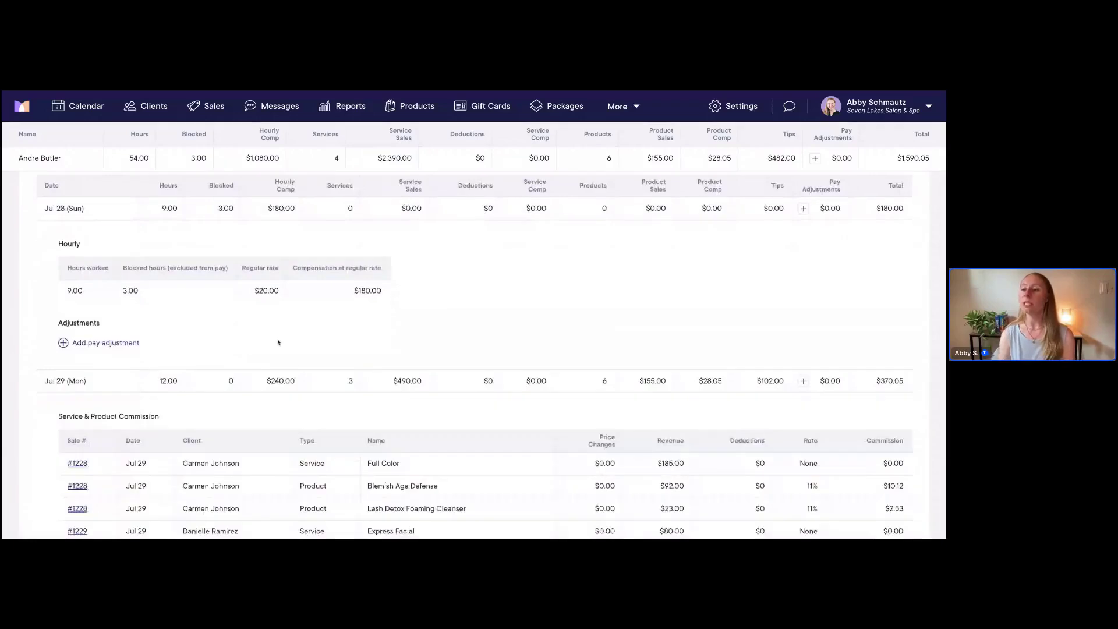
pyautogui.scroll(-5, 279, 341)
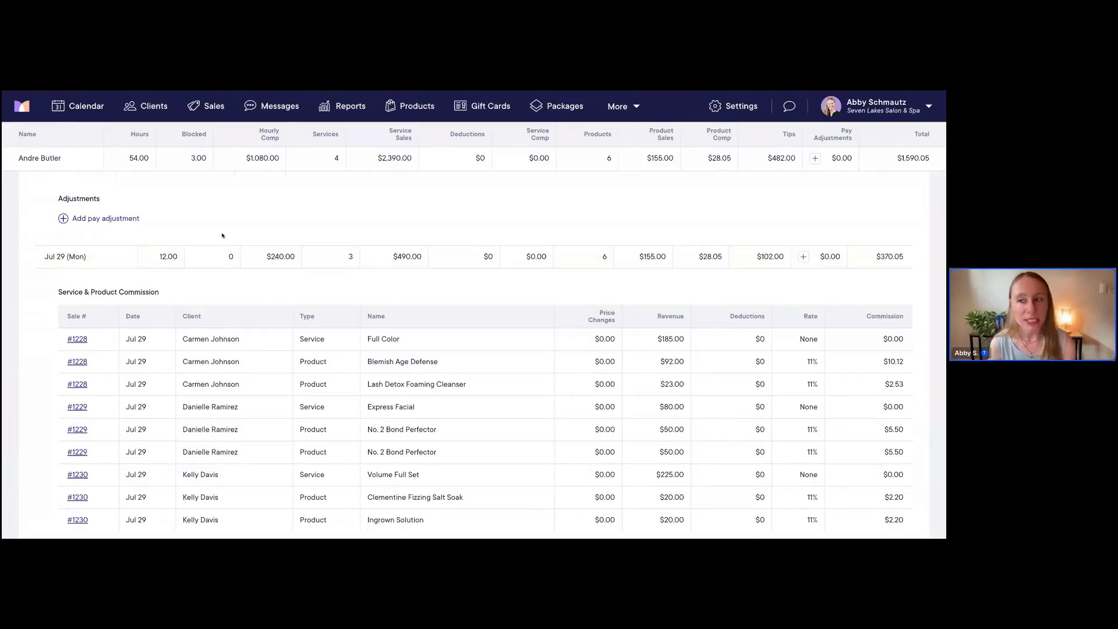
pyautogui.scroll(1, 239, 247)
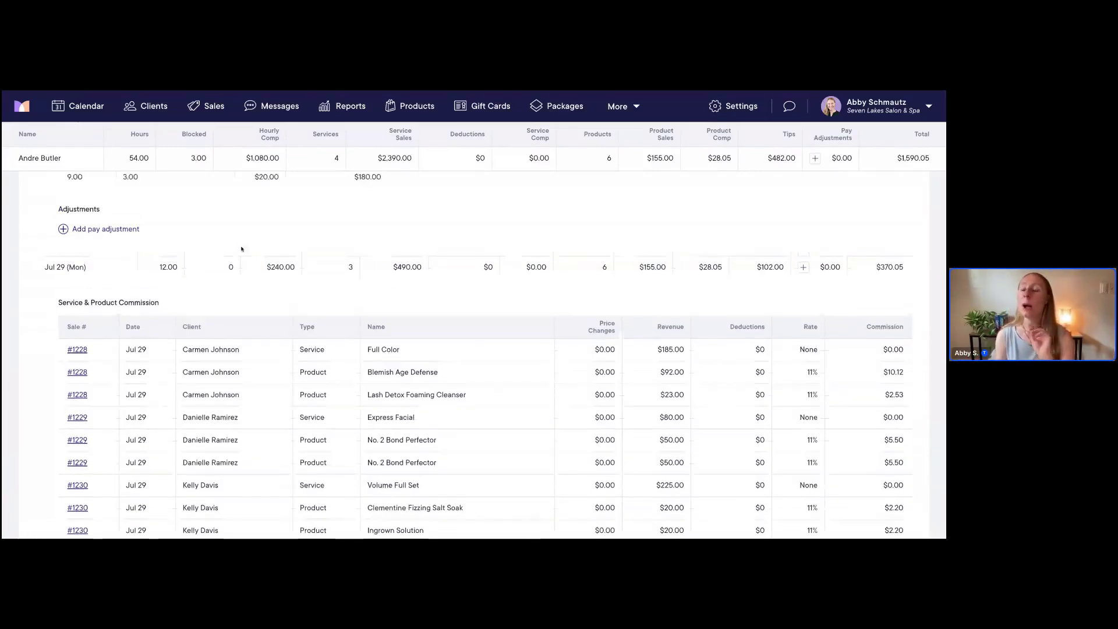
pyautogui.scroll(-1, 241, 249)
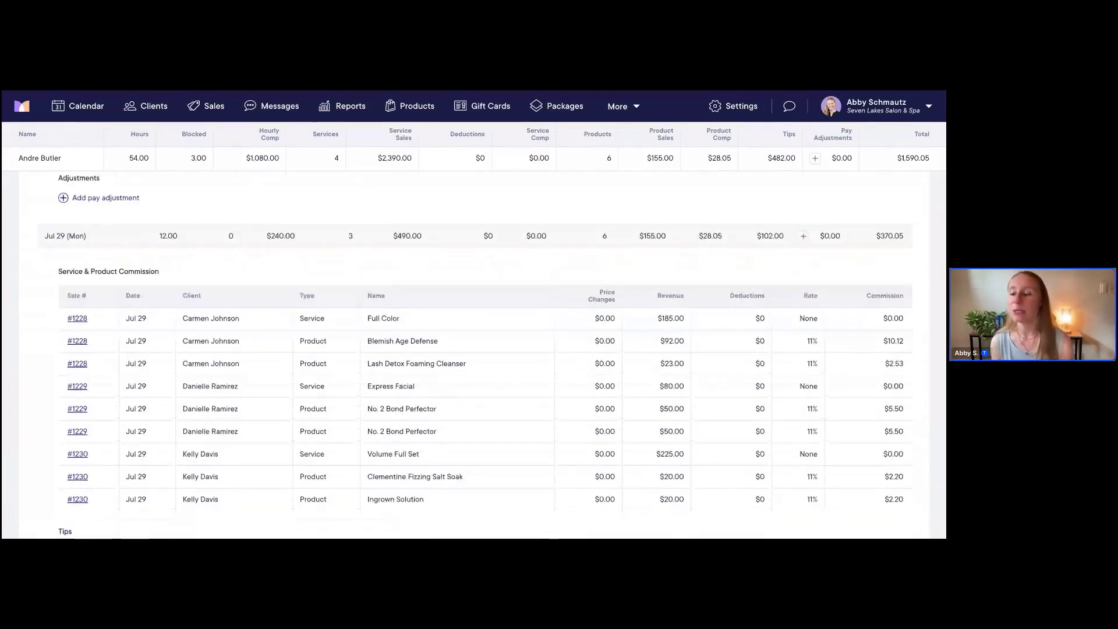
pyautogui.scroll(-1, 492, 330)
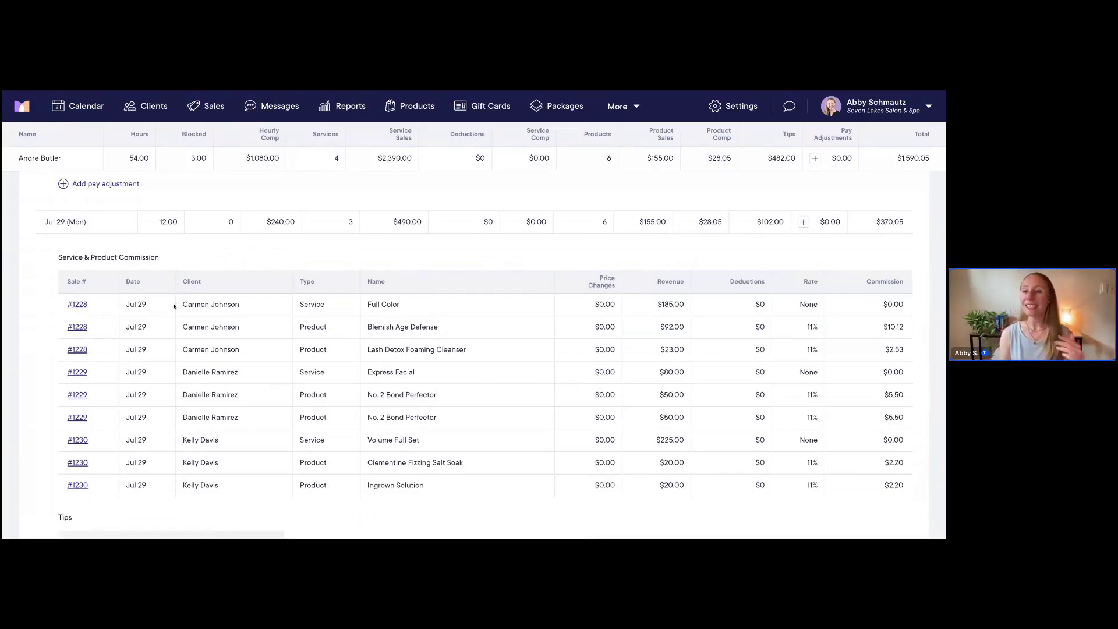
pyautogui.scroll(-1, 105, 305)
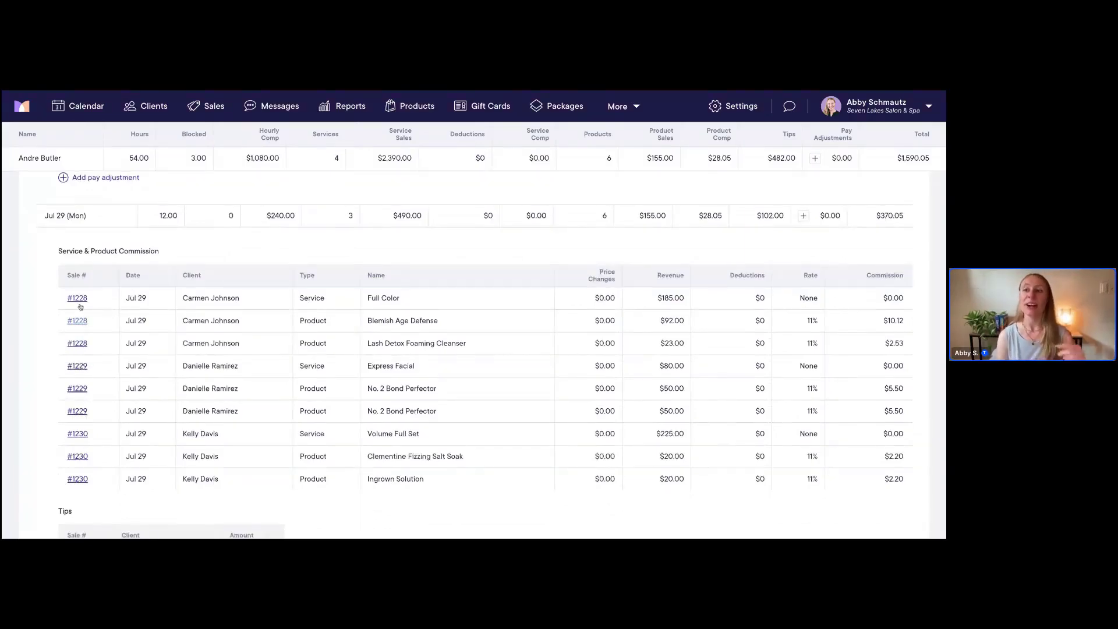
pyautogui.scroll(-1, 80, 326)
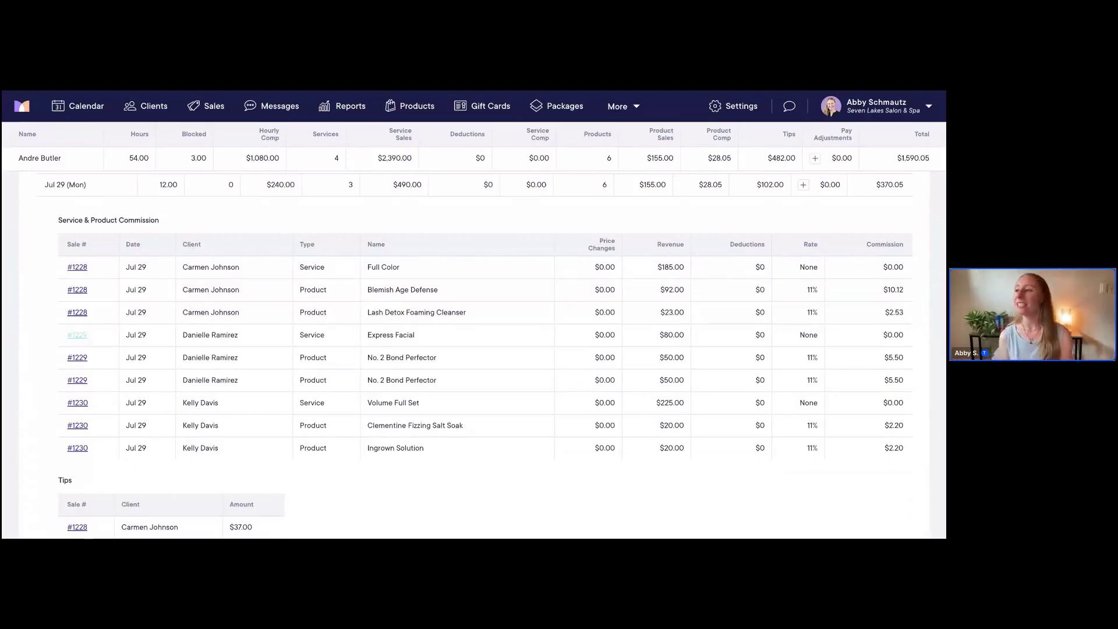
pyautogui.scroll(-1, 472, 350)
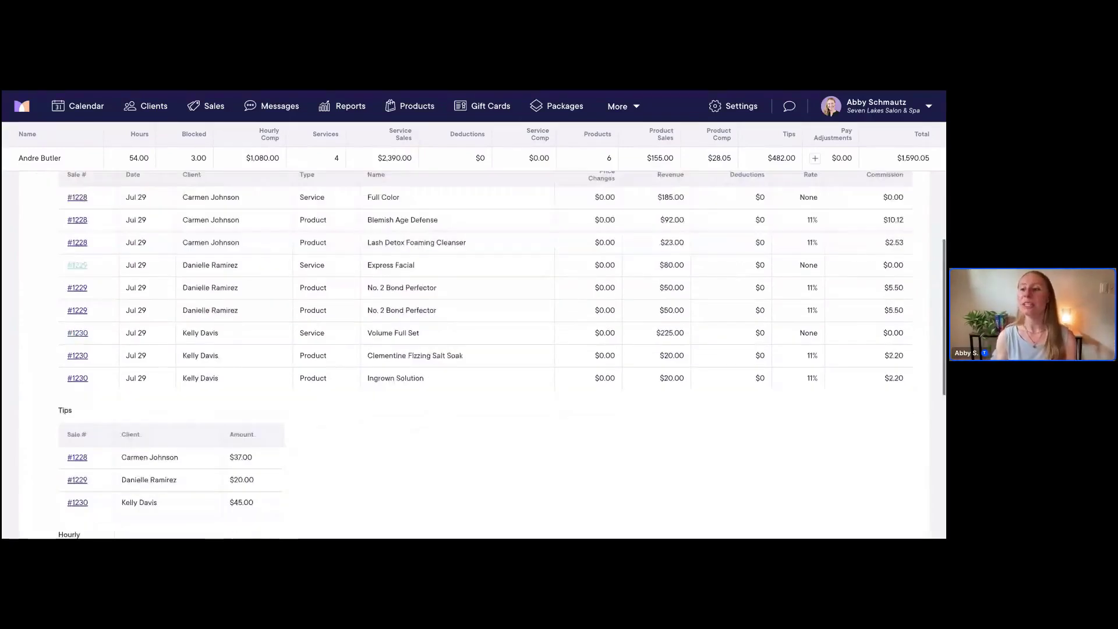
# Examine the tips, hourly pay and service and product commission tables in the Jul 29 (Mon) breakdown.
pyautogui.scroll(-1, 199, 313)
pyautogui.scroll(-1, 198, 313)
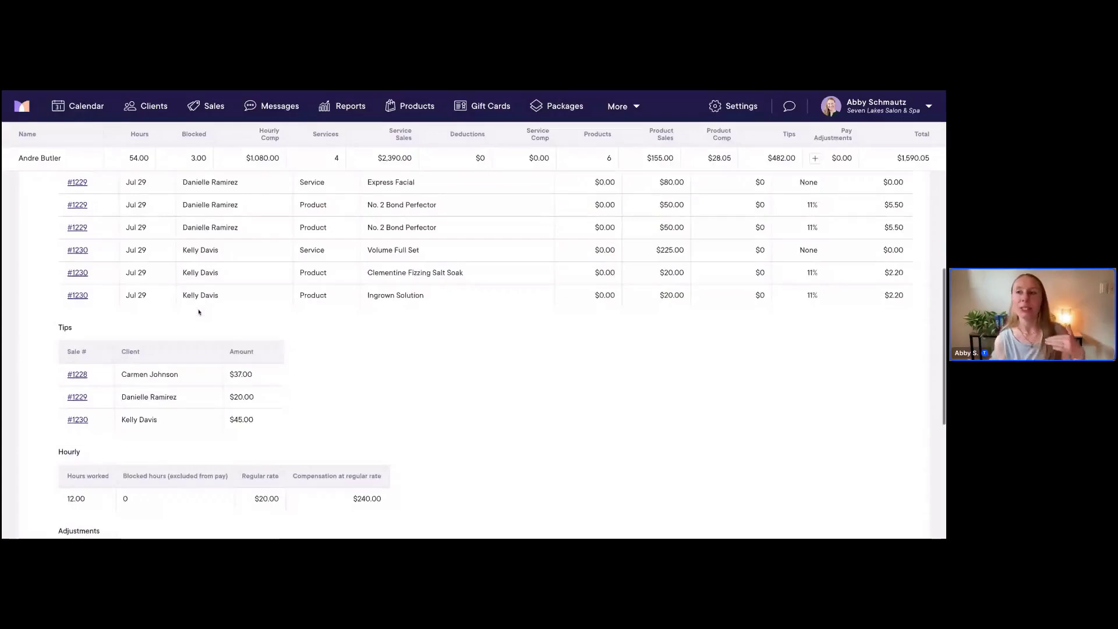
pyautogui.scroll(-1, 479, 356)
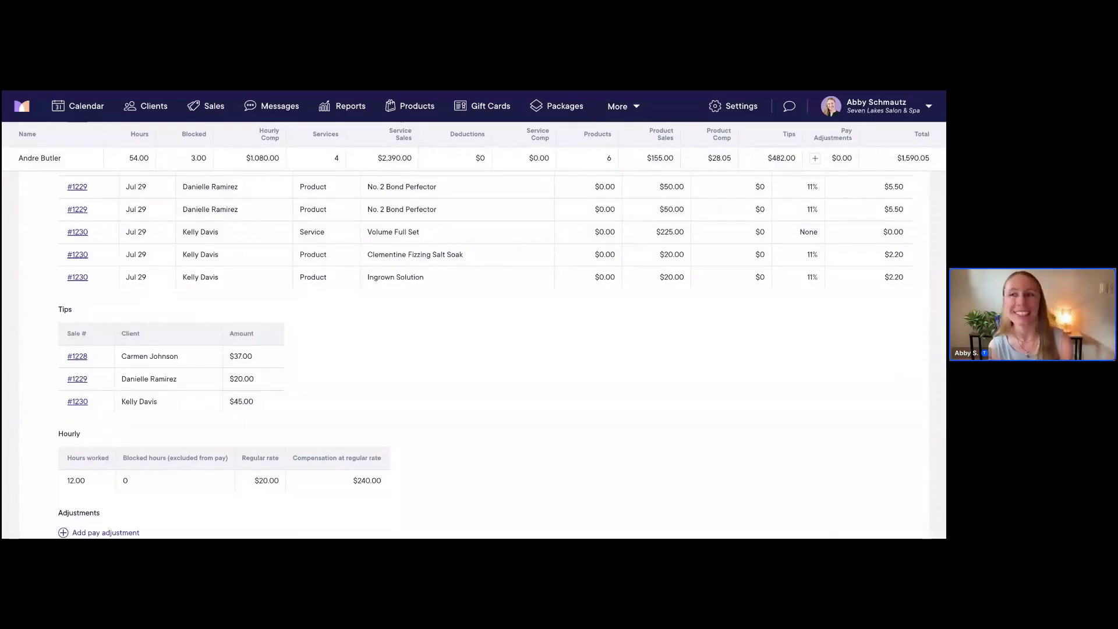
pyautogui.scroll(1, 479, 357)
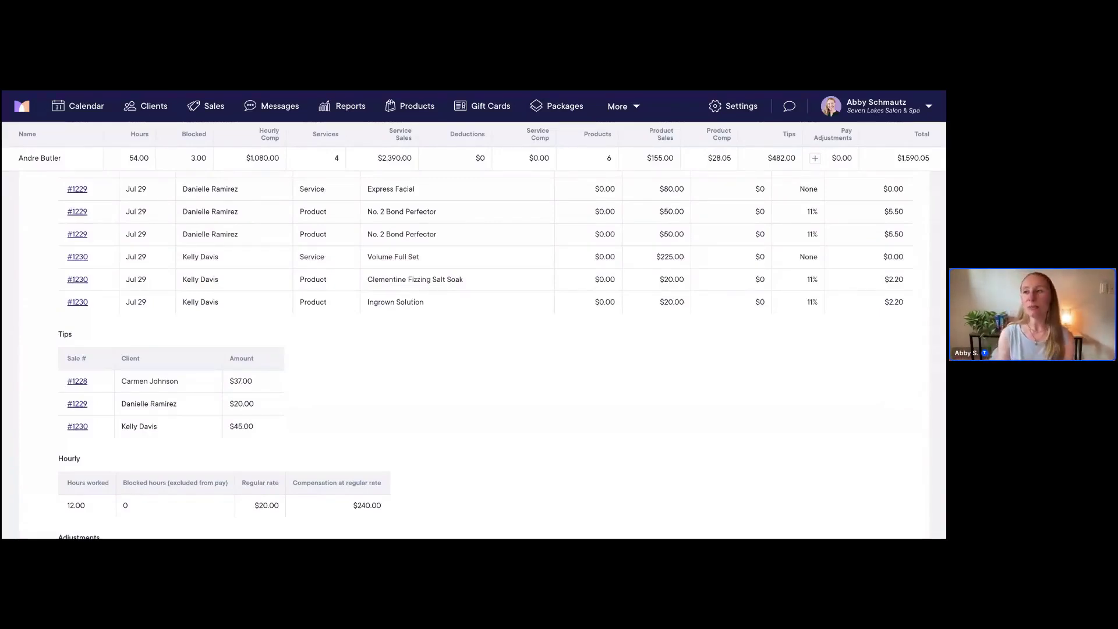
pyautogui.scroll(2, 279, 311)
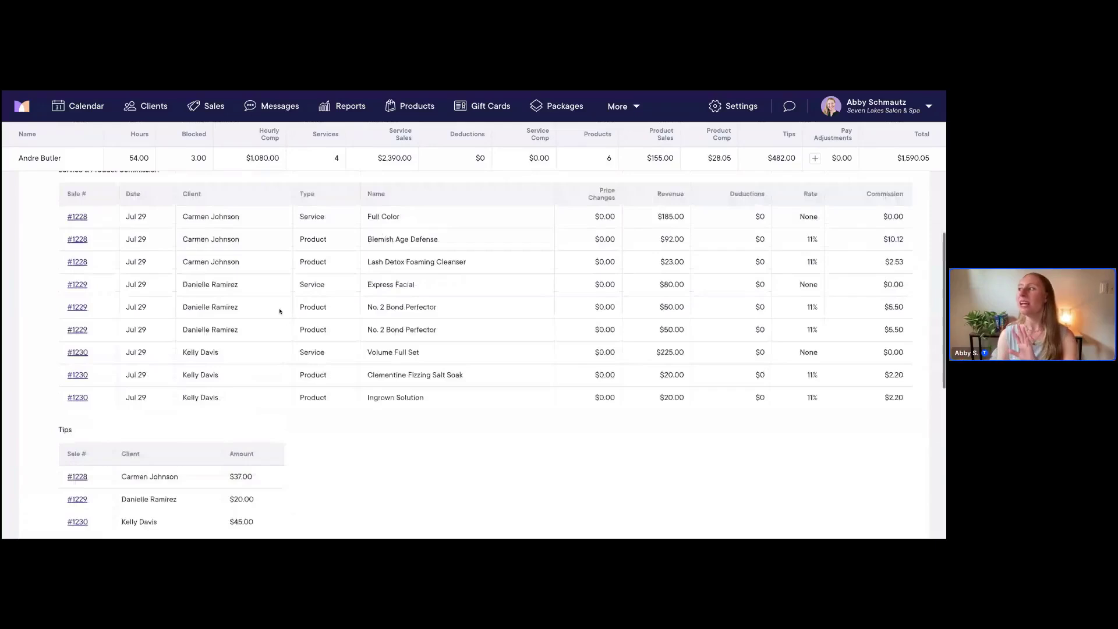
pyautogui.scroll(2, 279, 311)
pyautogui.scroll(1, 473, 355)
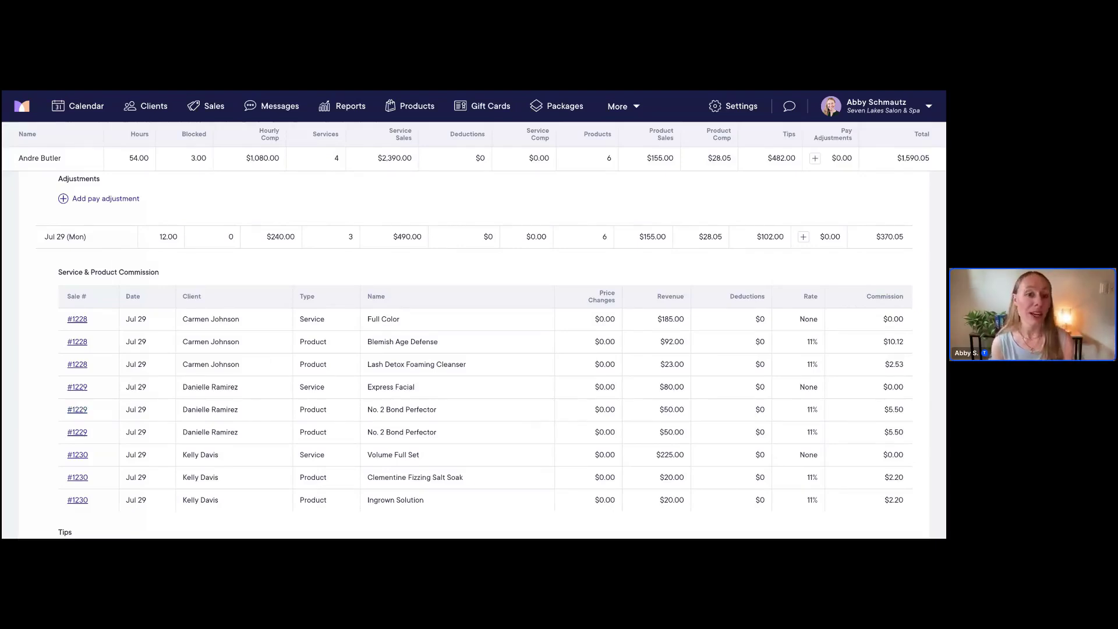
pyautogui.scroll(1, 473, 355)
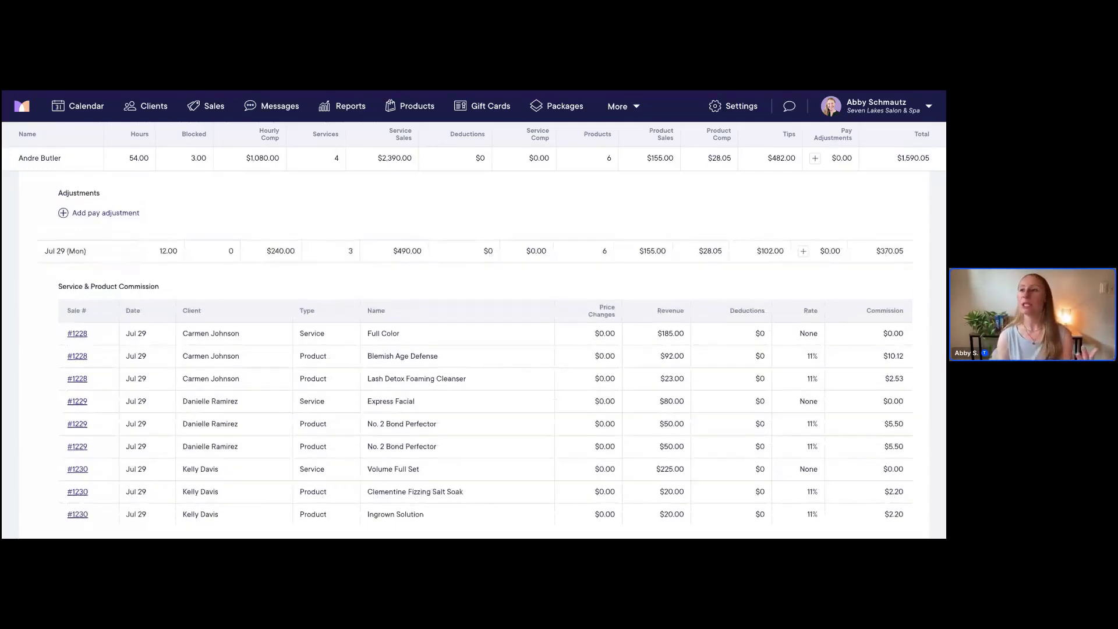
pyautogui.scroll(3, 474, 355)
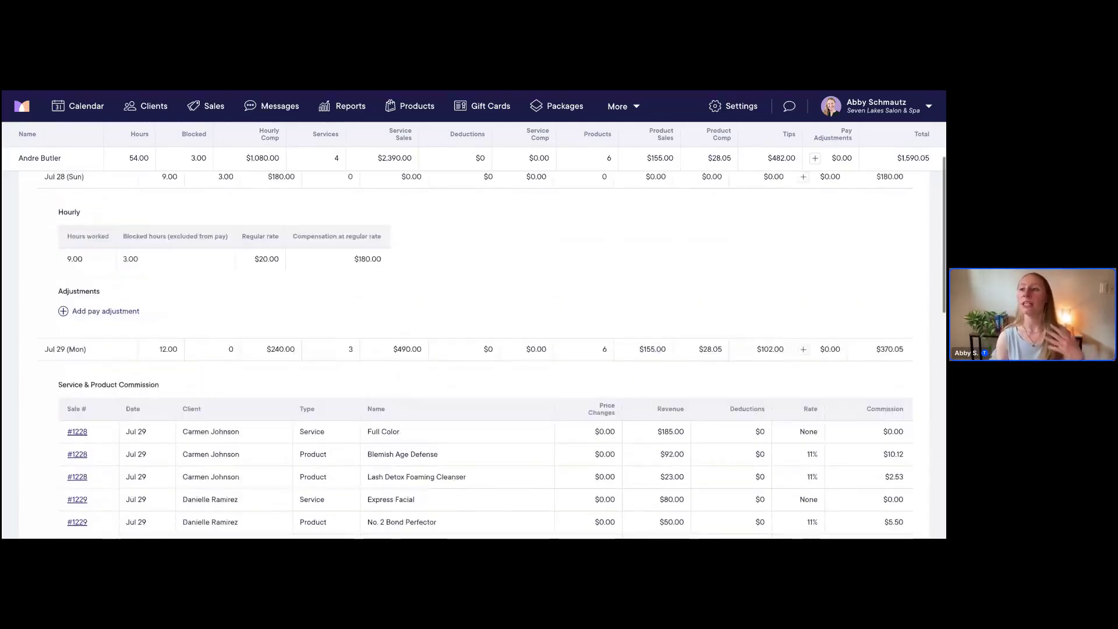
pyautogui.scroll(4, 473, 329)
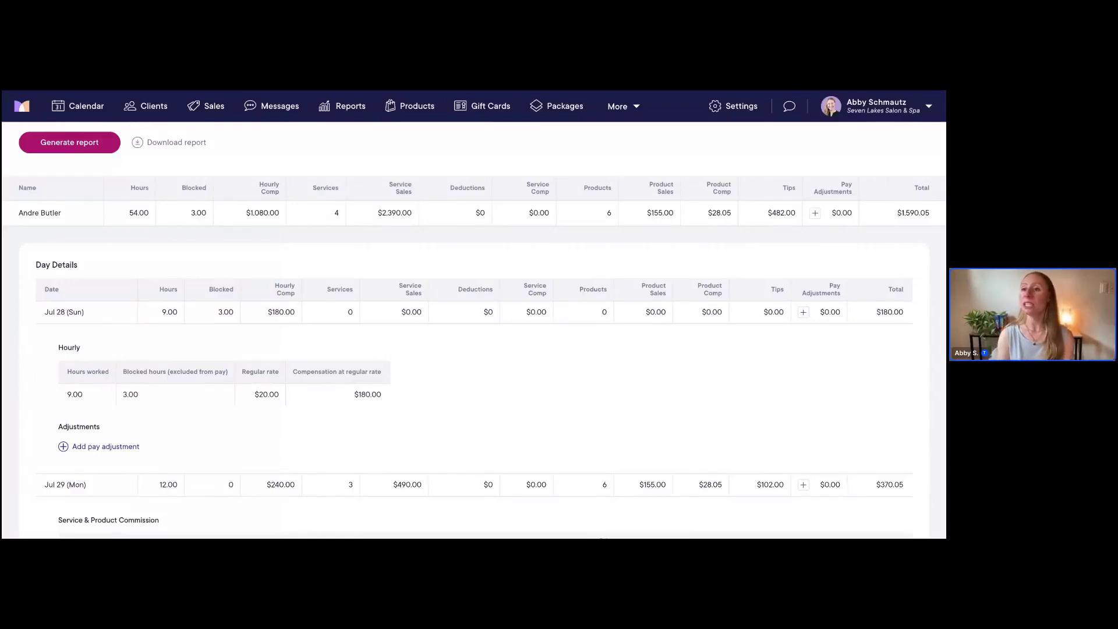
# Collapse the first staff member's day details and view the pay adjustment form for the weekly row, closing it without adding anything.
pyautogui.click(49, 215)
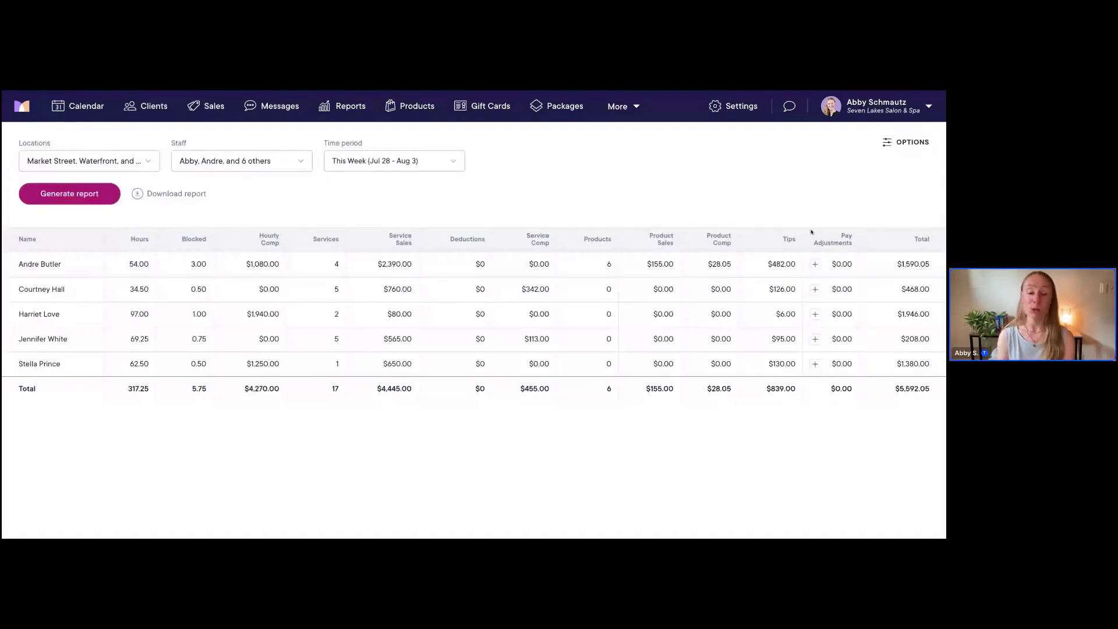
pyautogui.click(815, 265)
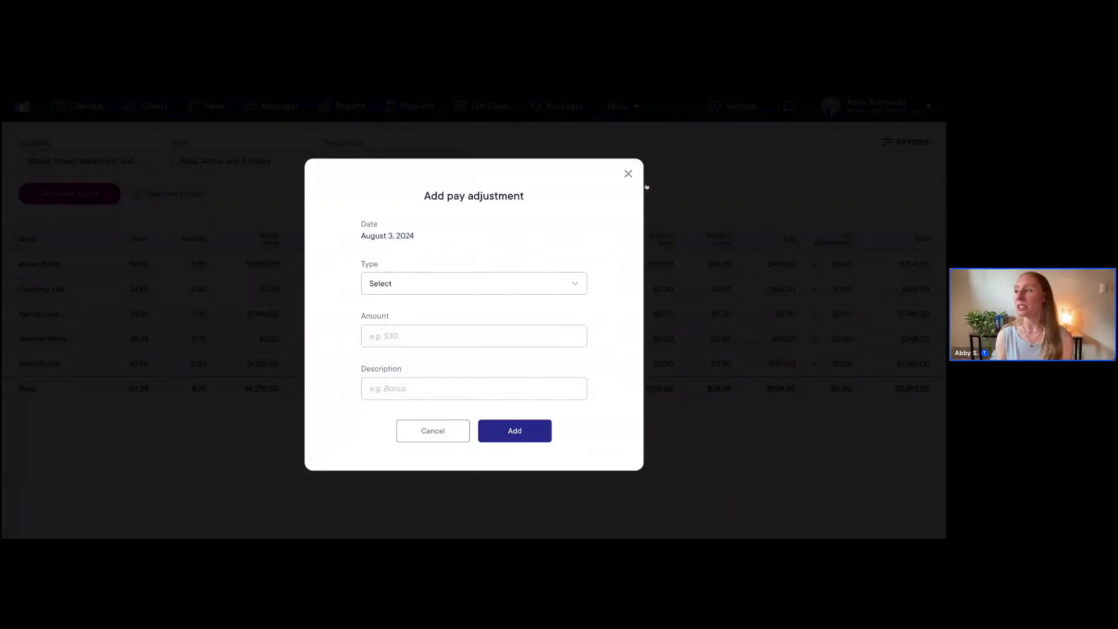
pyautogui.click(628, 174)
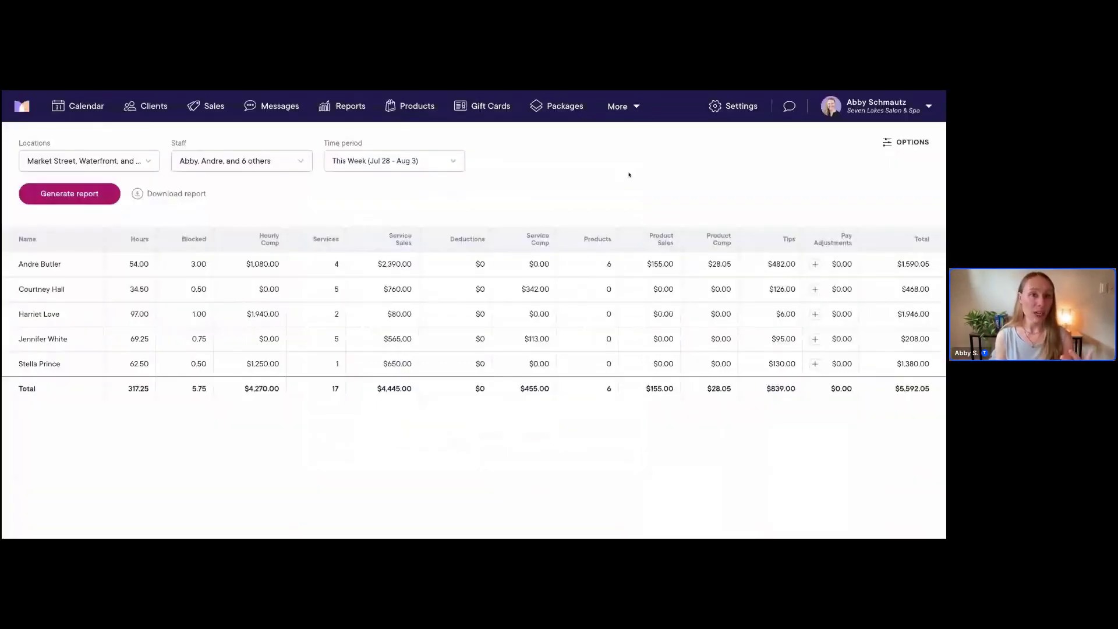
# Expand the first staff member's day details again and open a new pay adjustment for Jul 29 (Mon).
pyautogui.click(54, 265)
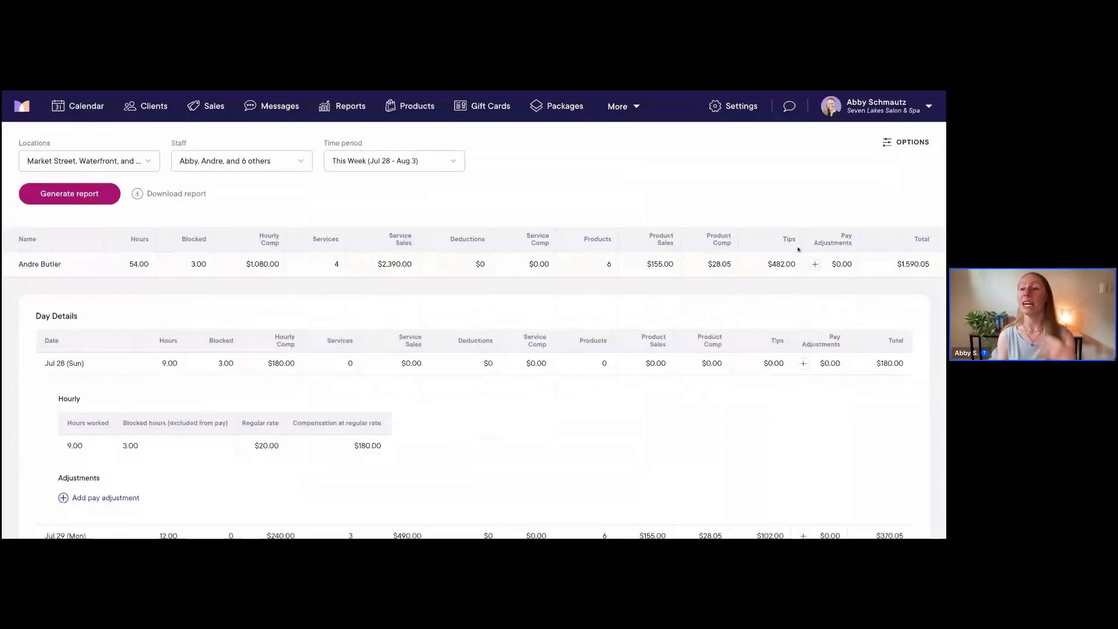
pyautogui.scroll(-1, 804, 250)
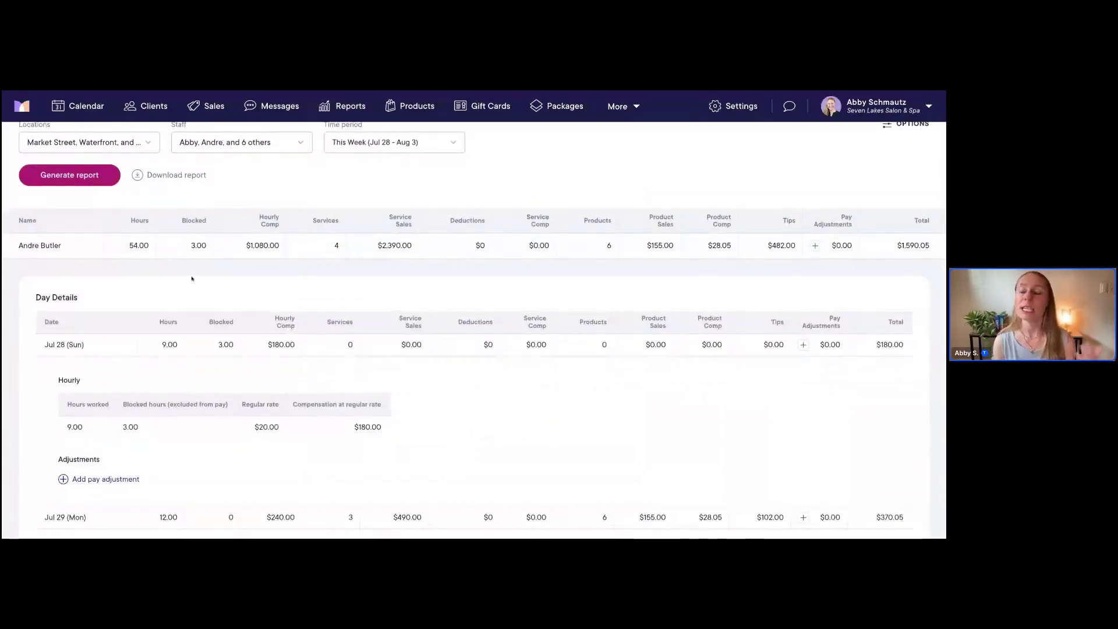
pyautogui.scroll(-1, 58, 277)
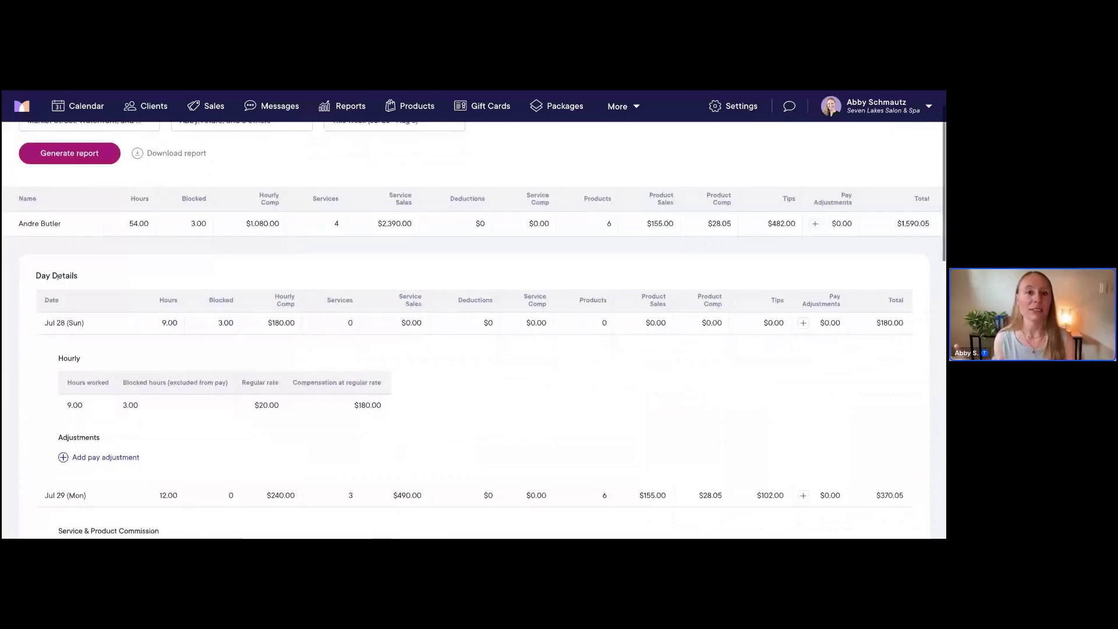
pyautogui.scroll(-1, 113, 275)
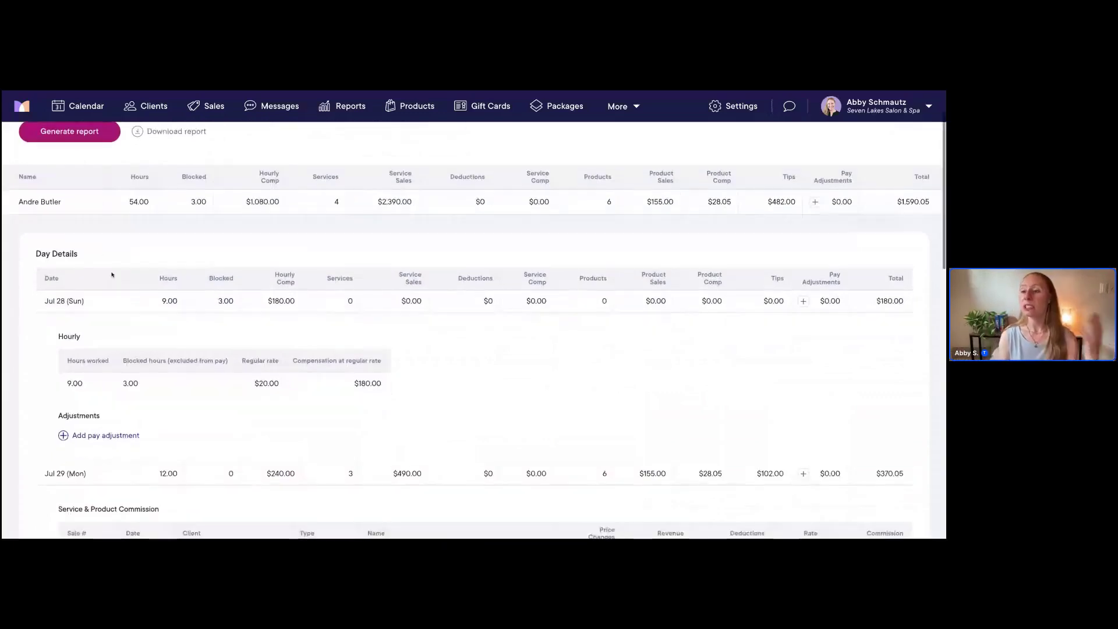
pyautogui.scroll(-1, 294, 273)
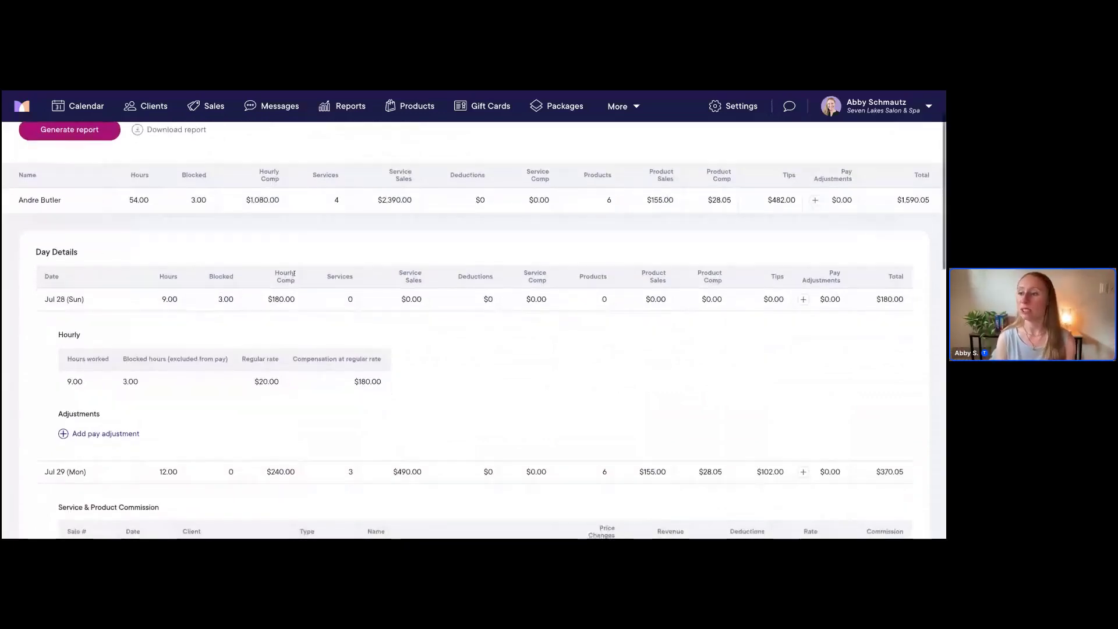
pyautogui.scroll(-3, 294, 273)
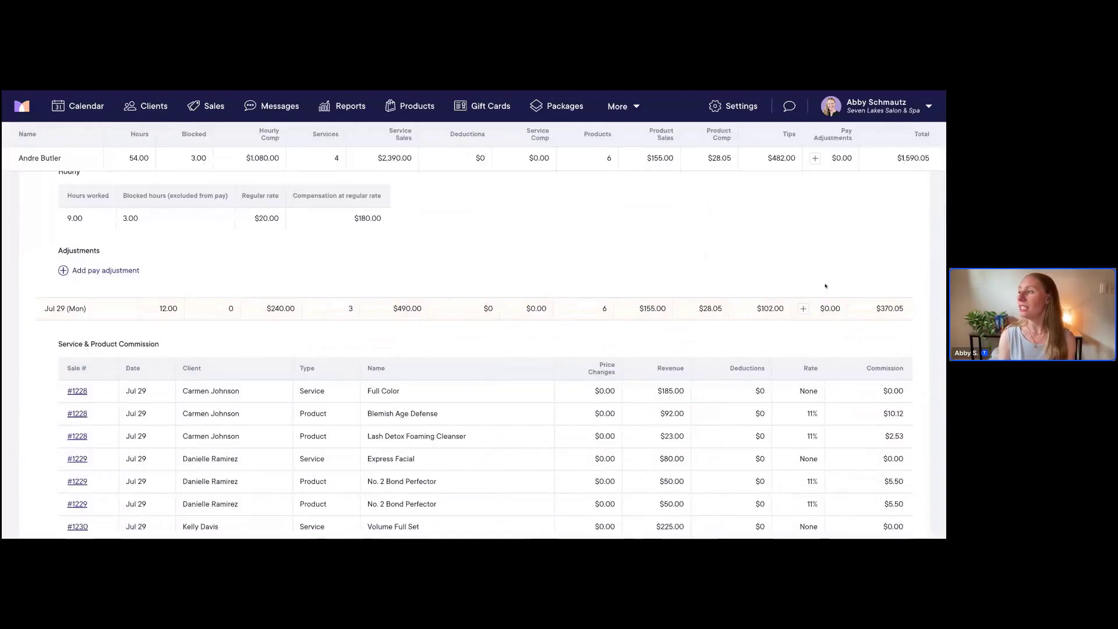
pyautogui.click(804, 308)
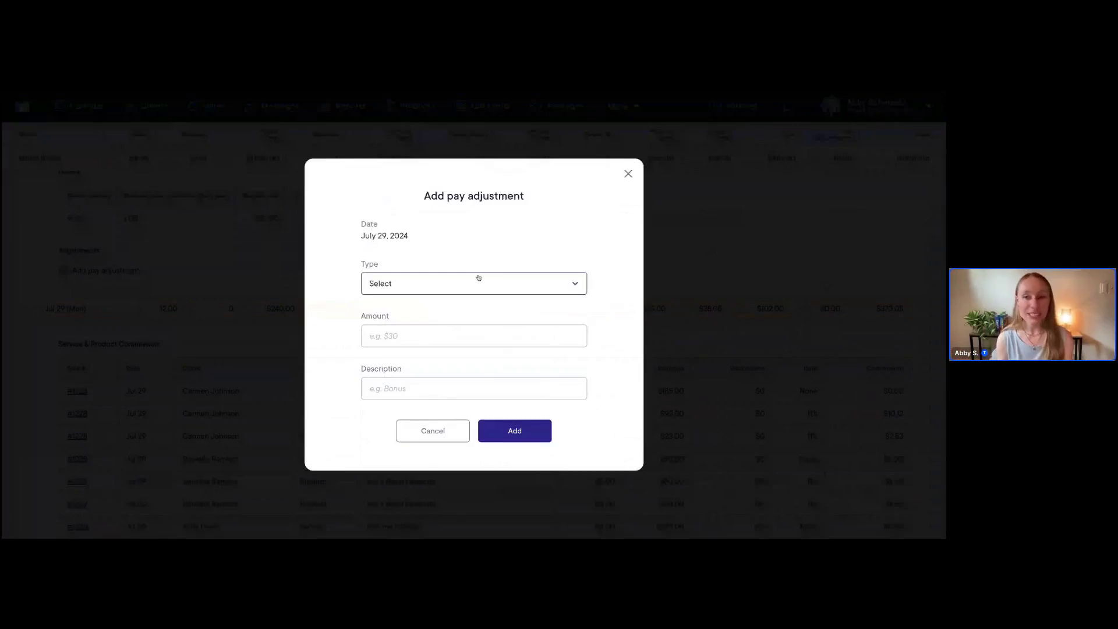
# Add a Bonus pay adjustment of $100 for July 29, 2024 with the description "Helping VIP client".
pyautogui.click(401, 286)
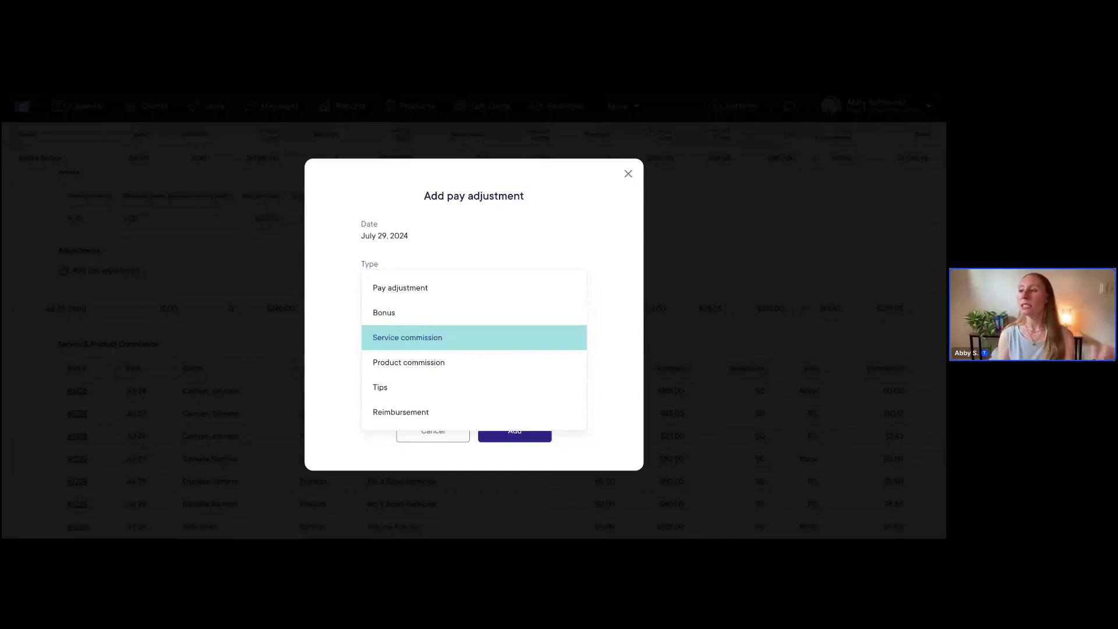
pyautogui.click(404, 320)
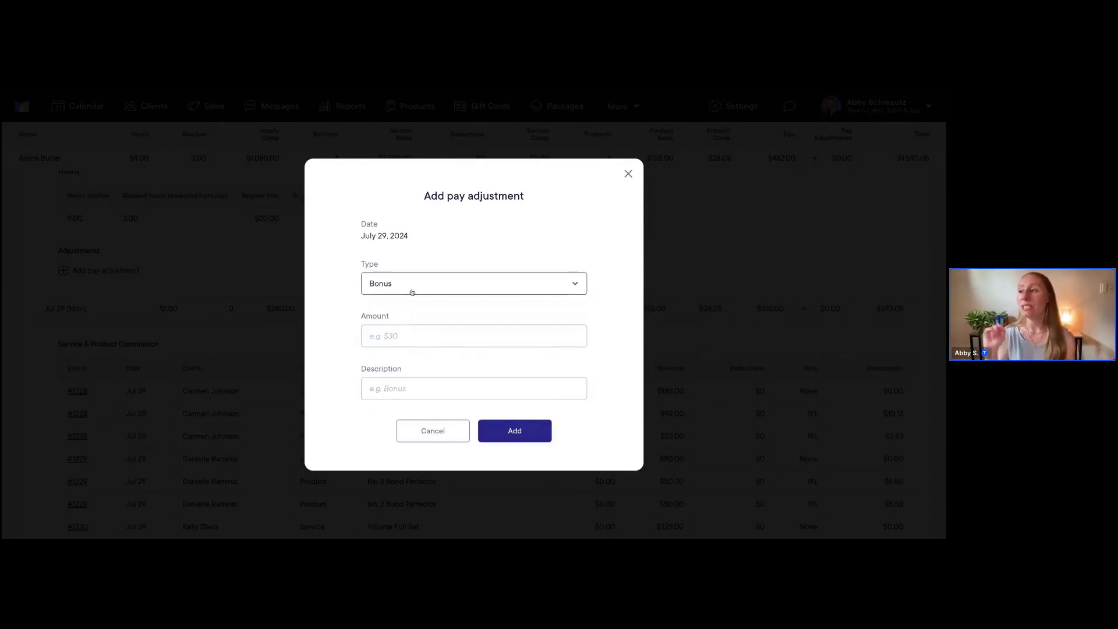
pyautogui.click(391, 340)
pyautogui.write('$100')
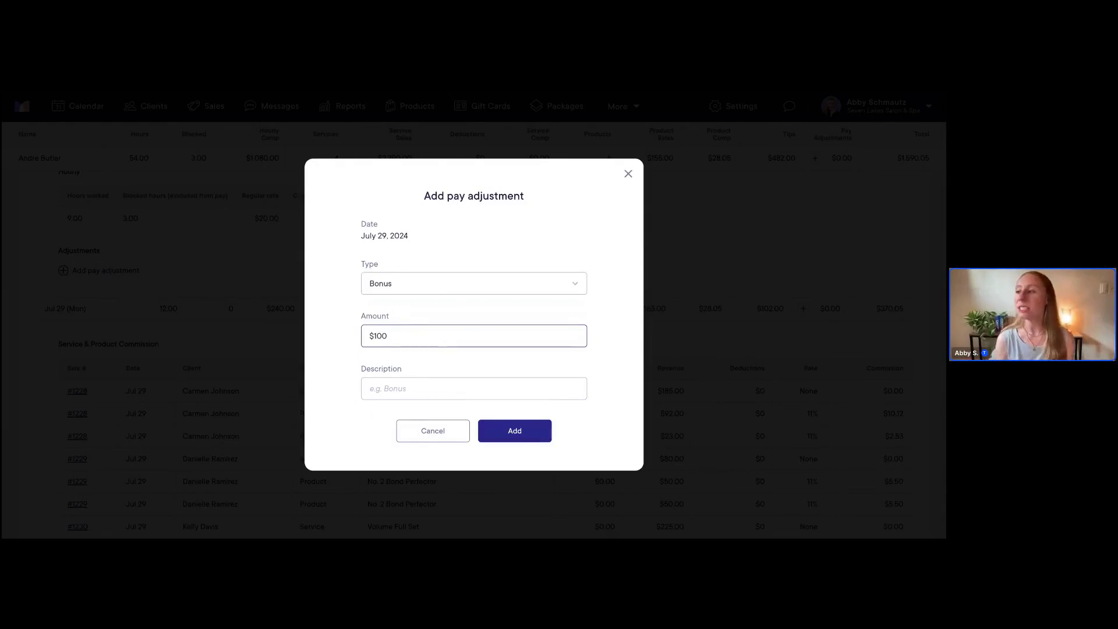
pyautogui.click(383, 387)
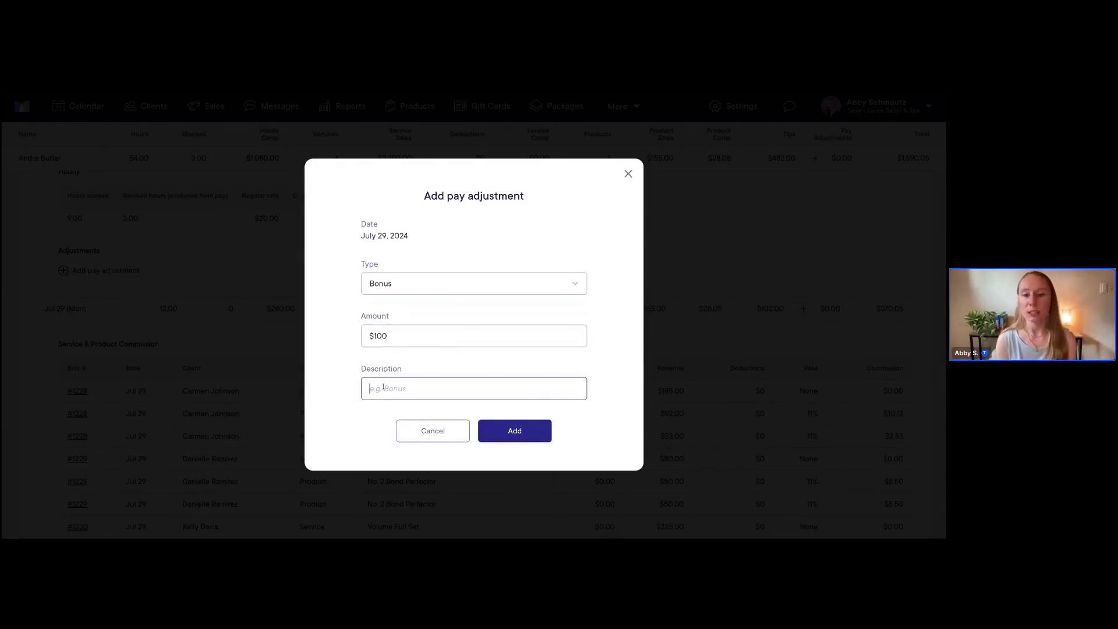
pyautogui.write('B')
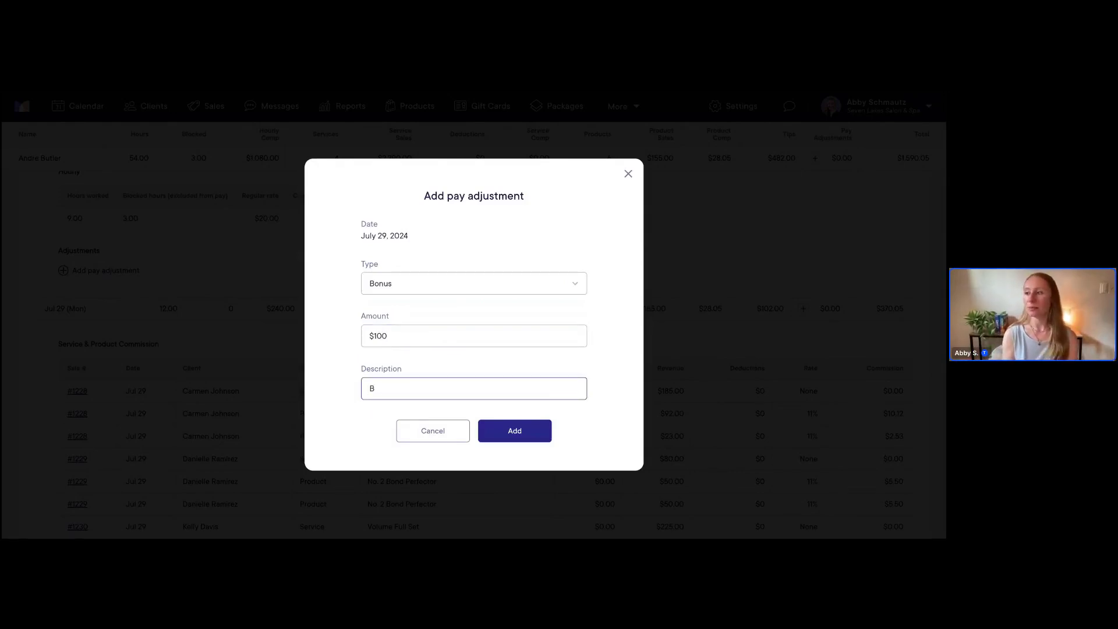
pyautogui.press('BackSpace')
pyautogui.write('Helping ')
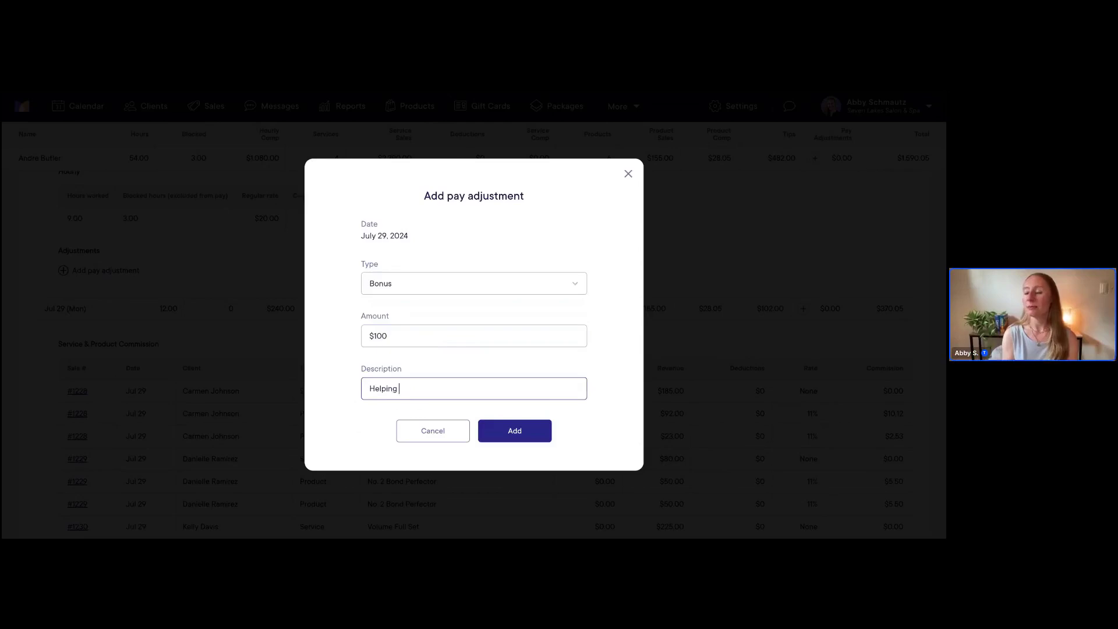
pyautogui.write('VIP')
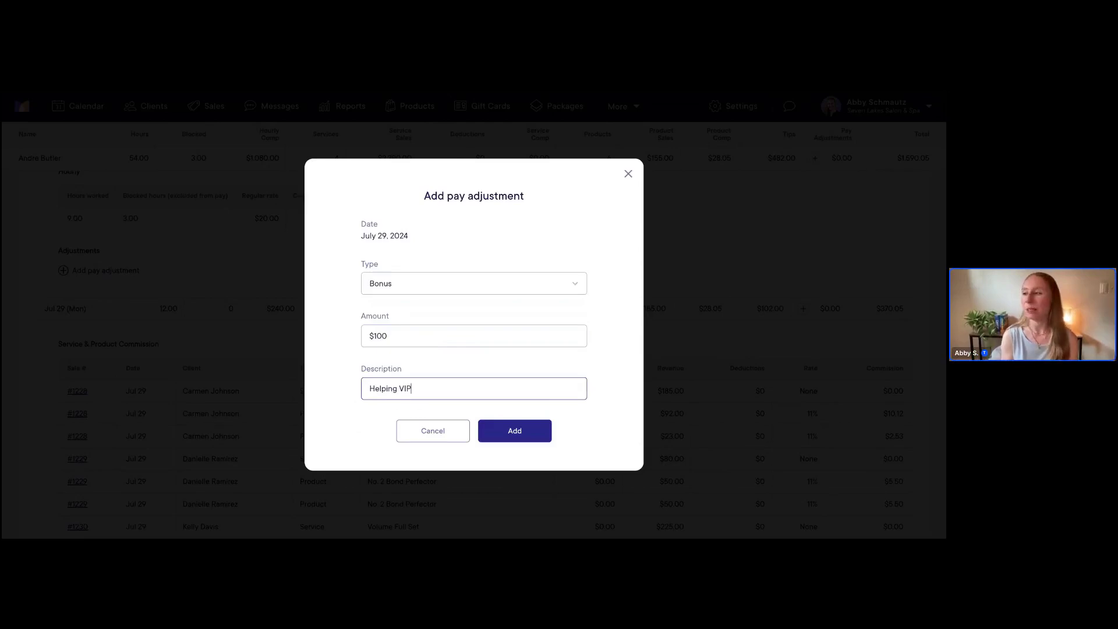
pyautogui.write(' client')
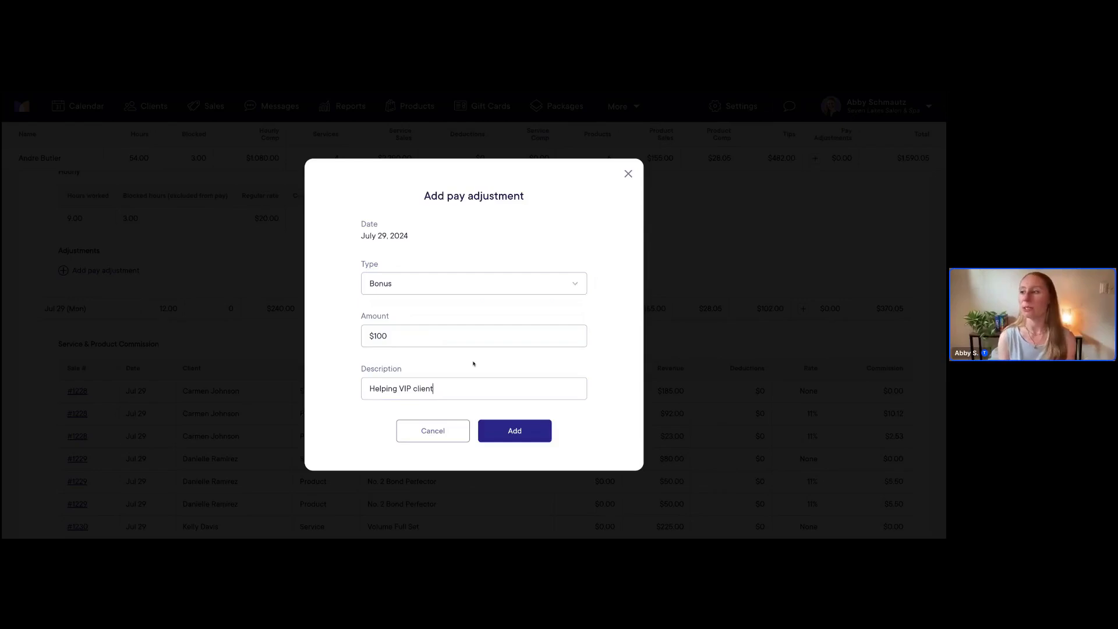
pyautogui.click(516, 431)
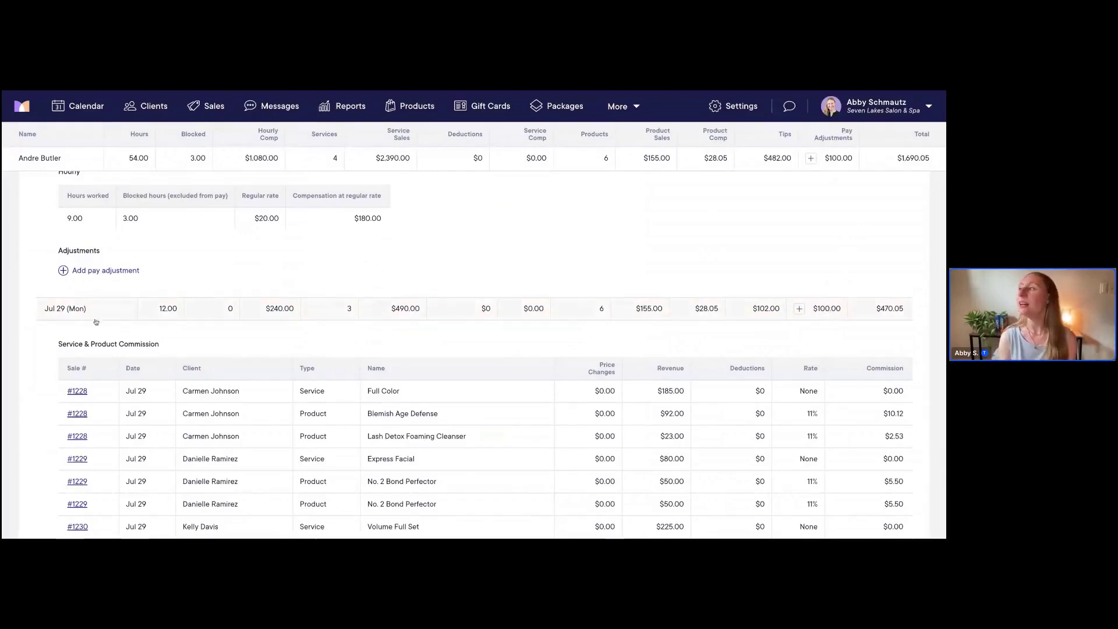
# Check the first staff member's pay adjustments in the weekly summary and the bonus entry in the Jul 29 adjustments section.
pyautogui.scroll(5, 87, 314)
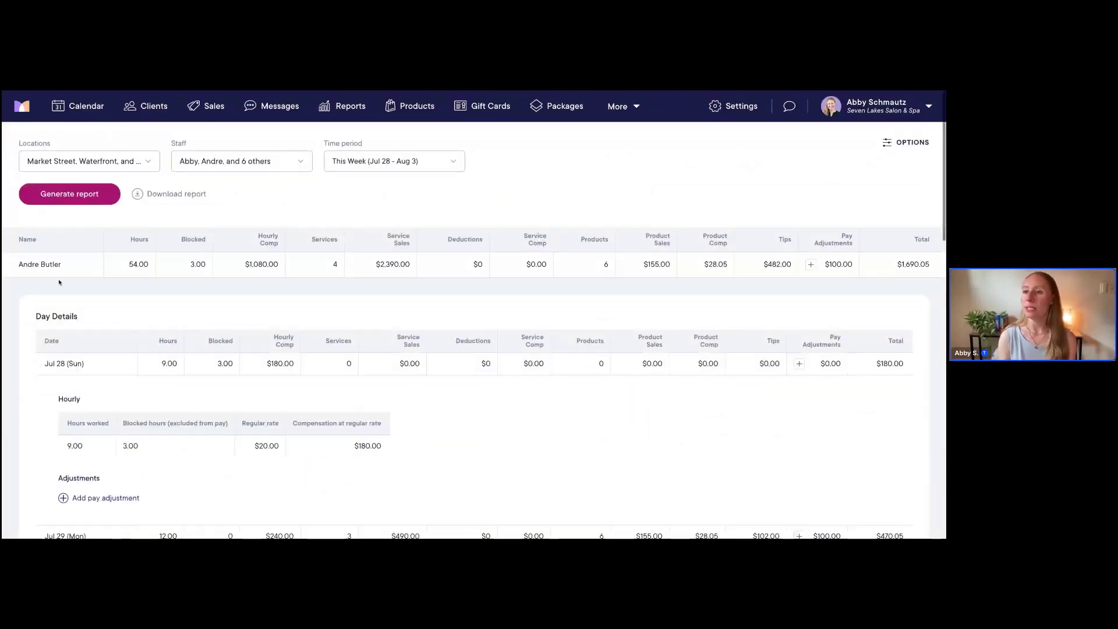
pyautogui.click(63, 267)
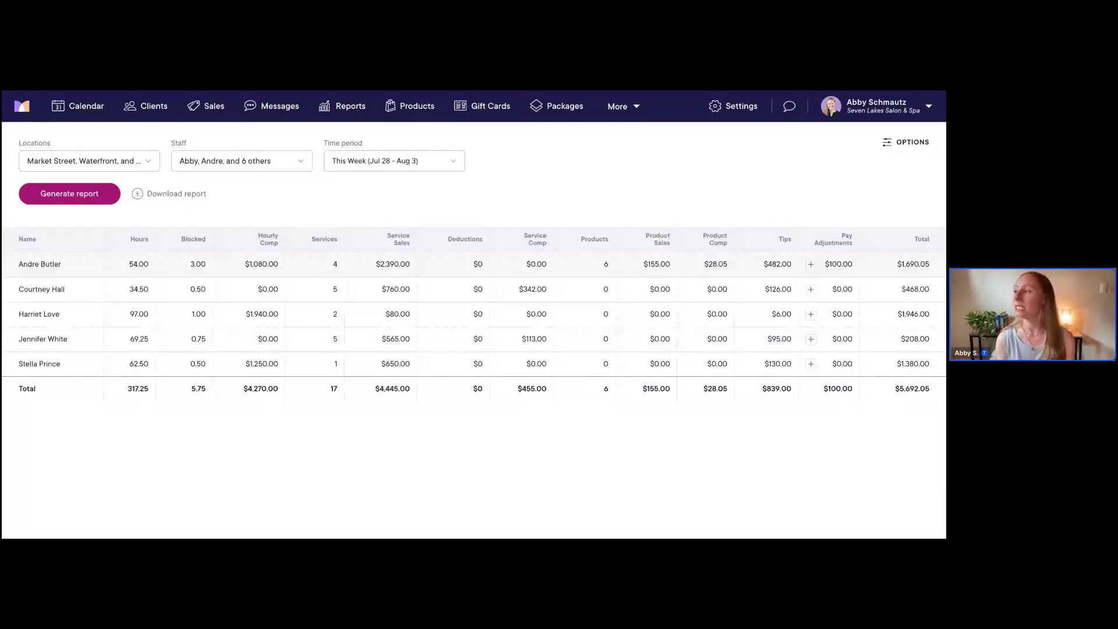
pyautogui.click(830, 269)
pyautogui.scroll(-5, 473, 380)
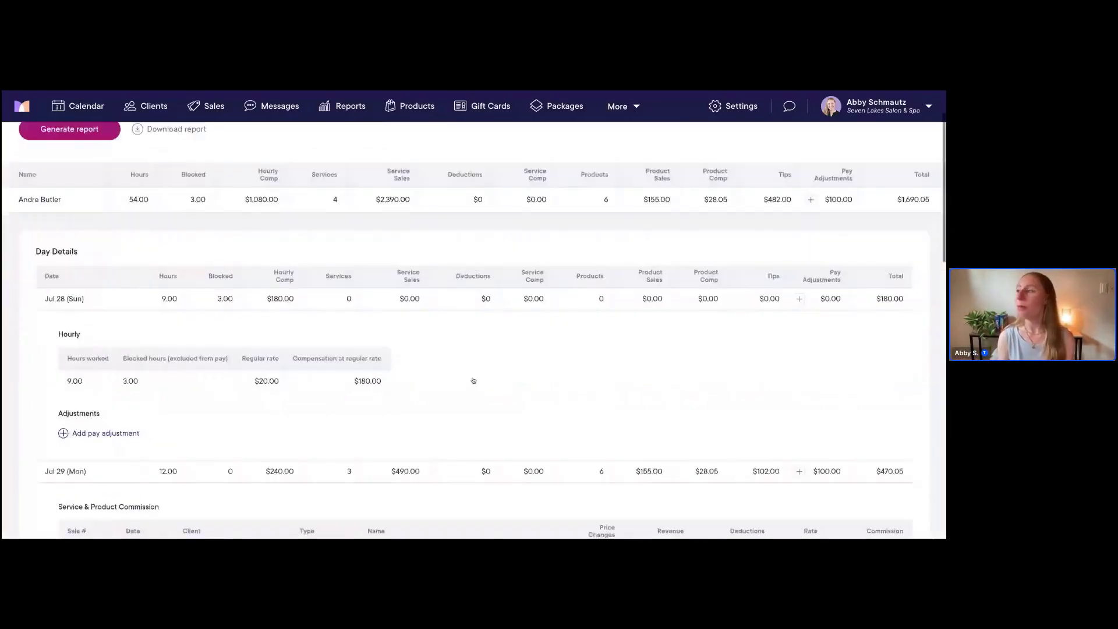
pyautogui.scroll(-6, 473, 380)
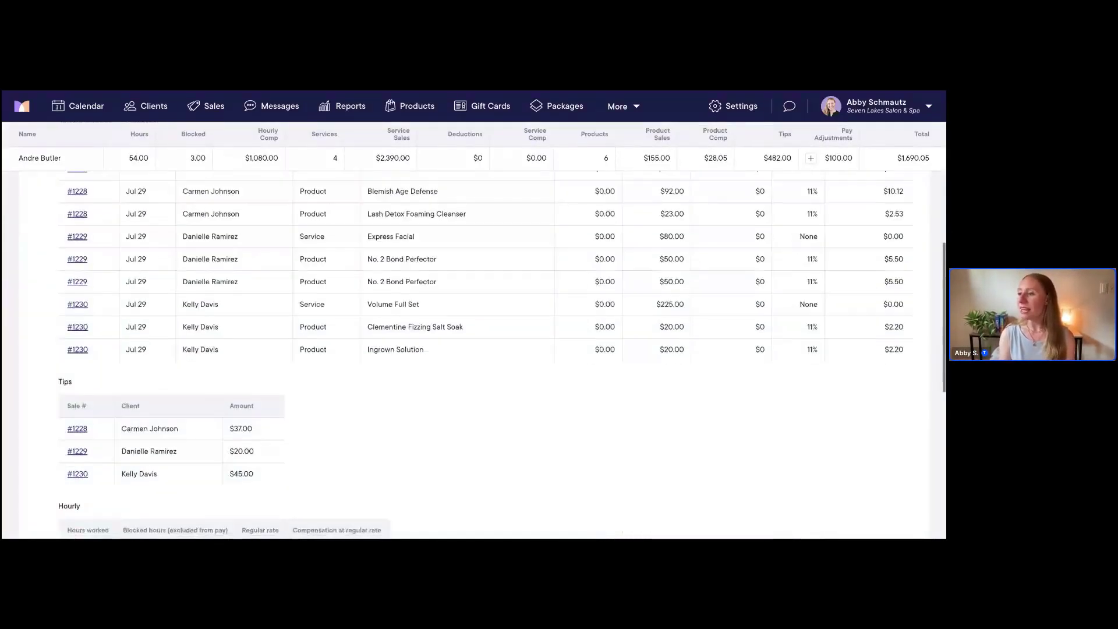
pyautogui.scroll(-4, 472, 380)
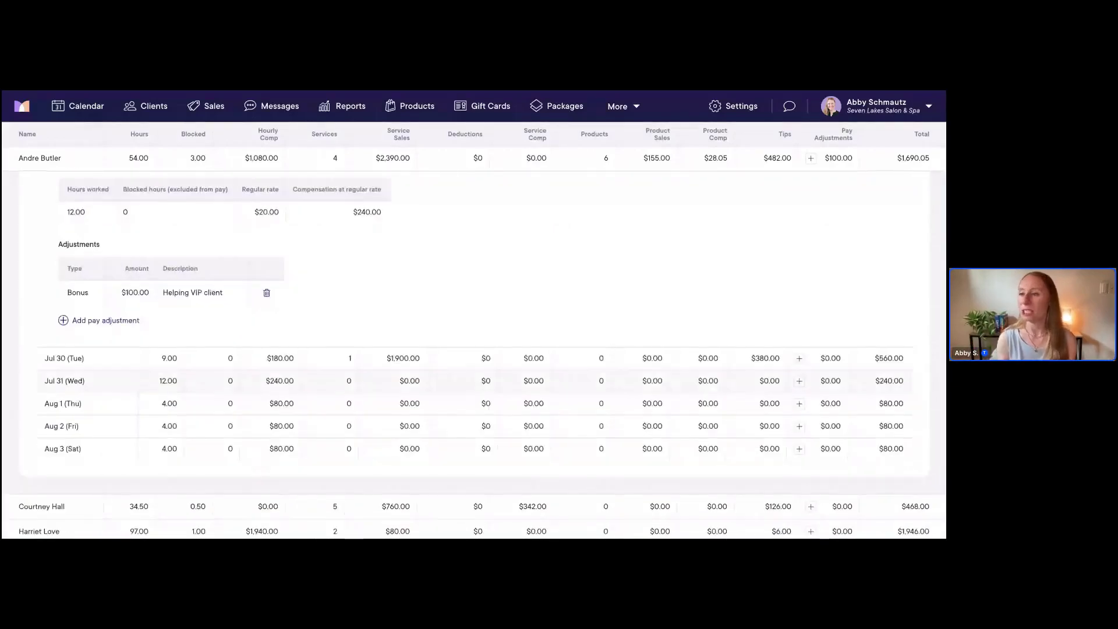
# Add a Bonus pay adjustment of $50 to the first staff member's July 30, 2024 details with the description "Bonus for July 30th".
pyautogui.click(84, 362)
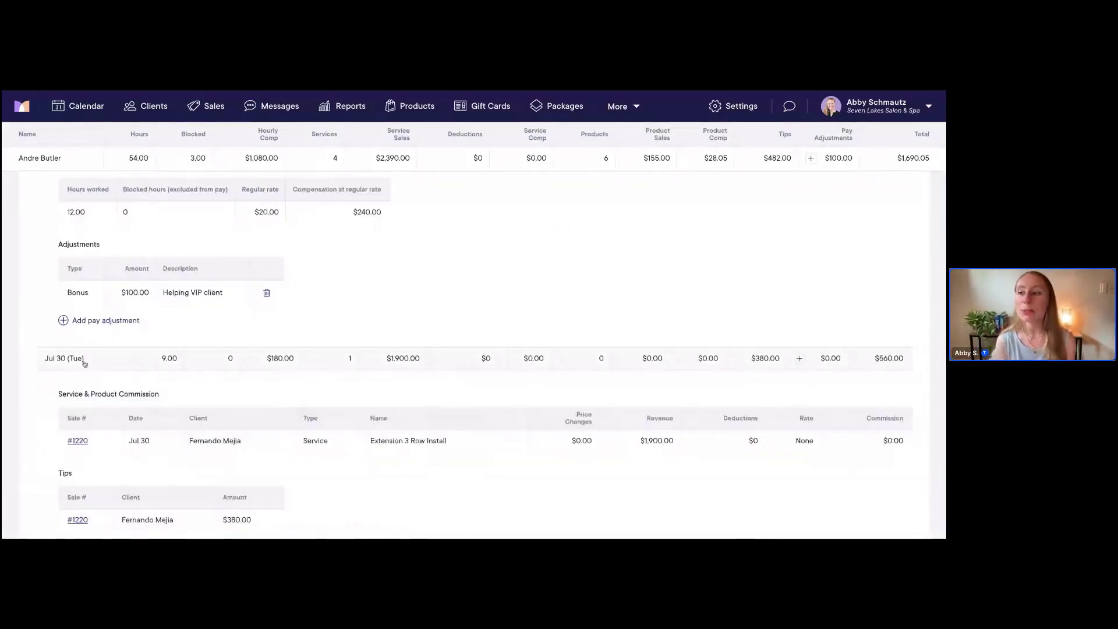
pyautogui.scroll(-1, 314, 353)
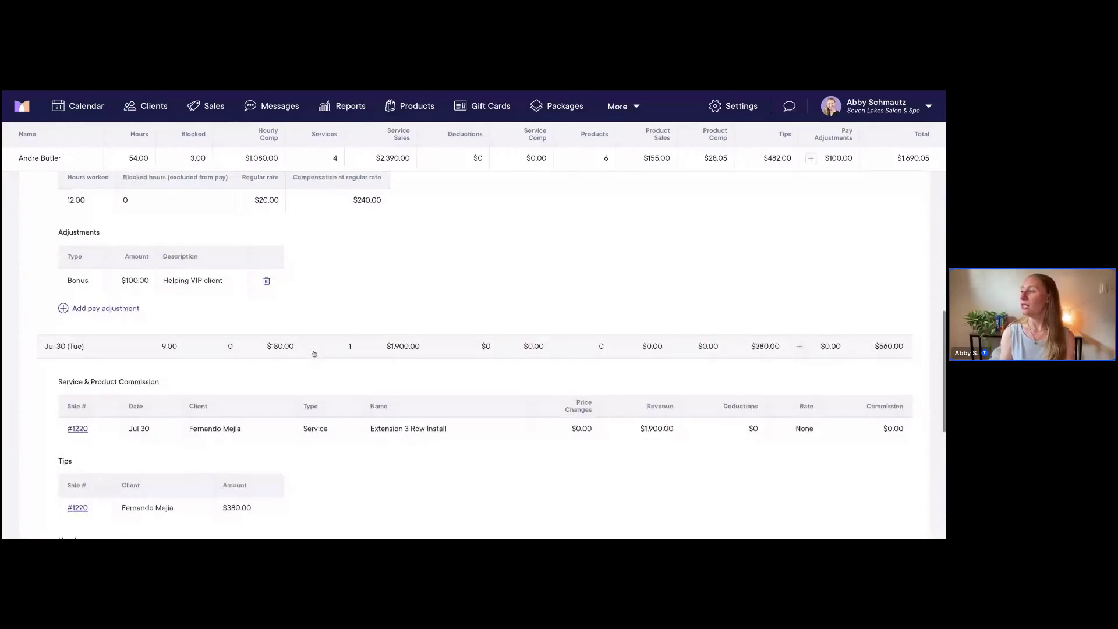
pyautogui.click(799, 347)
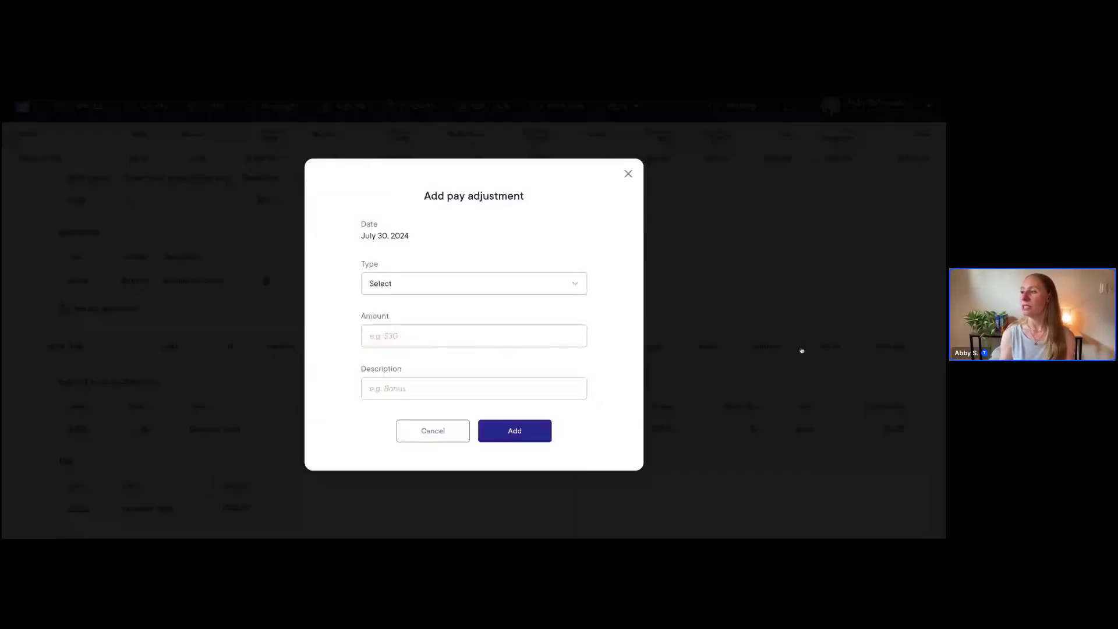
pyautogui.click(438, 294)
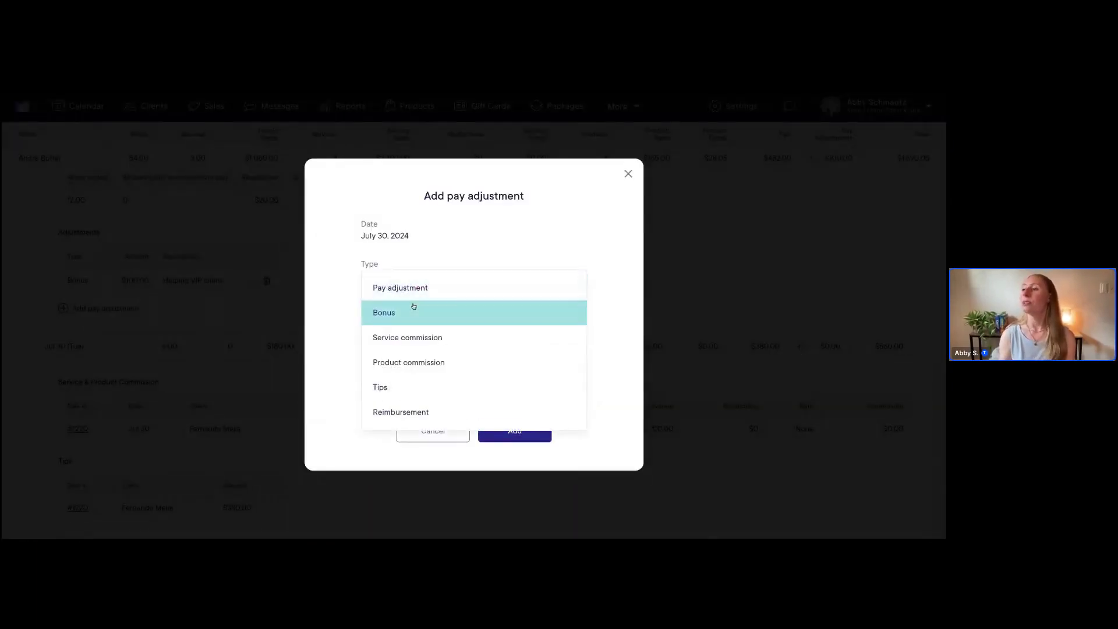
pyautogui.click(402, 314)
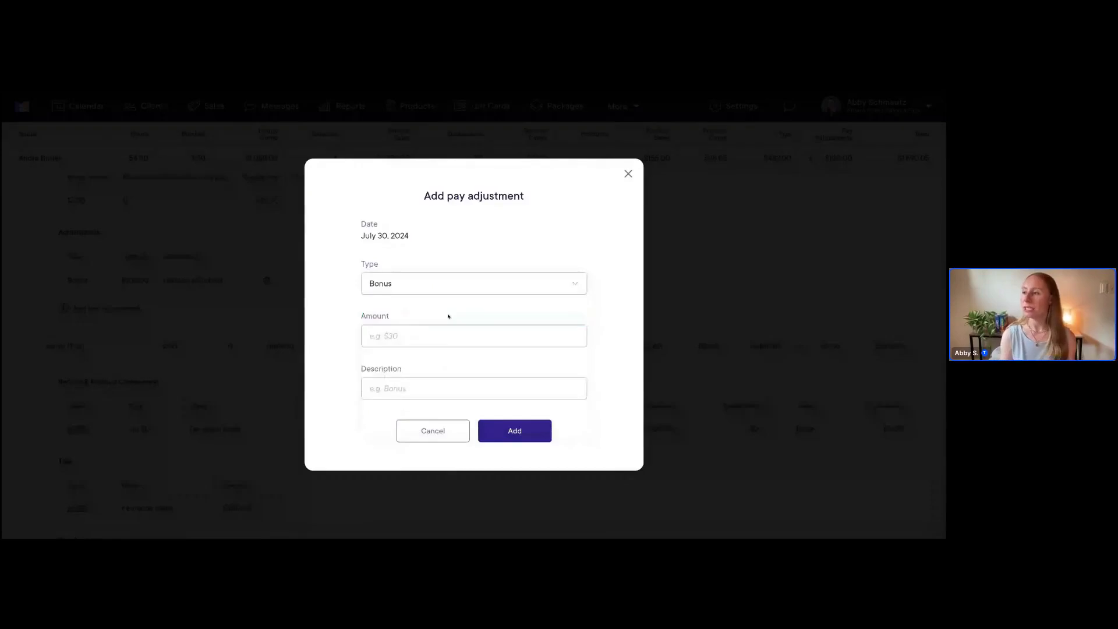
pyautogui.click(398, 336)
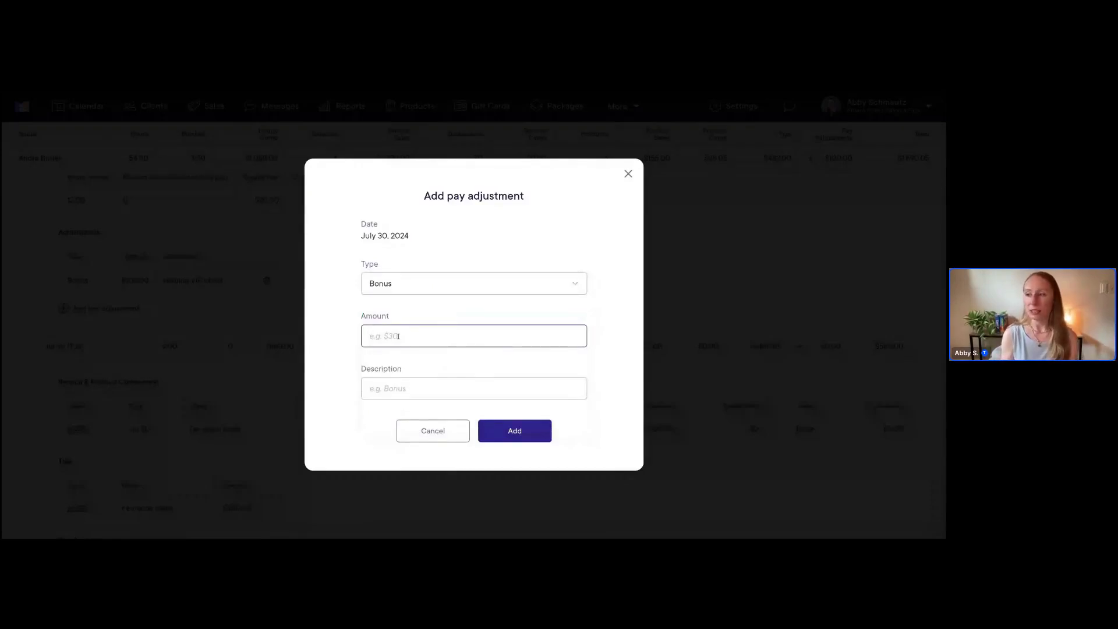
pyautogui.write('$50')
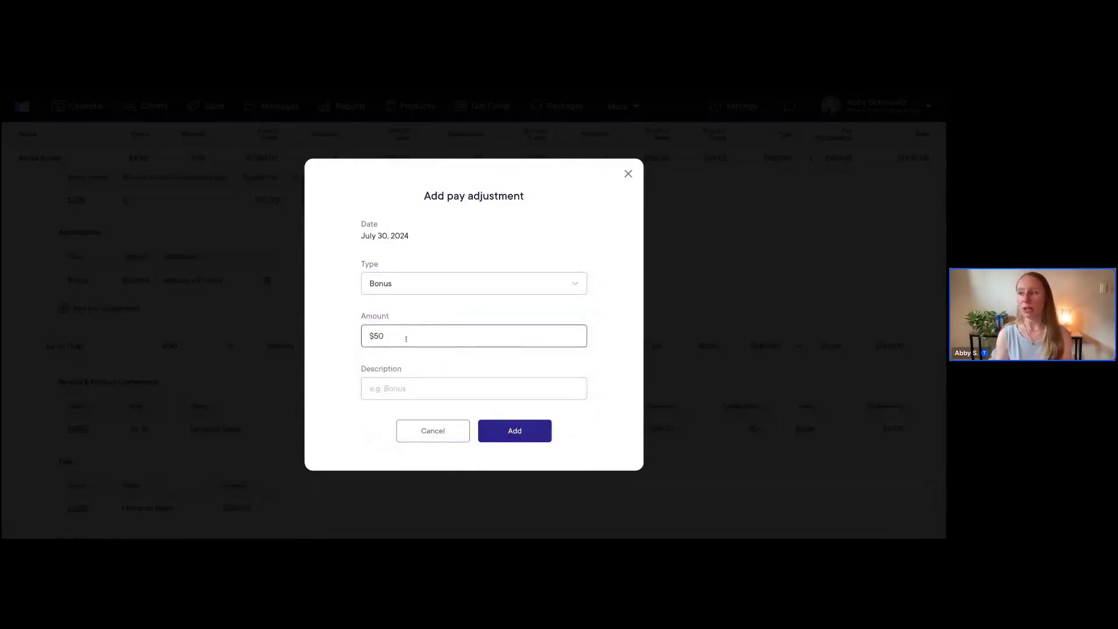
pyautogui.click(397, 387)
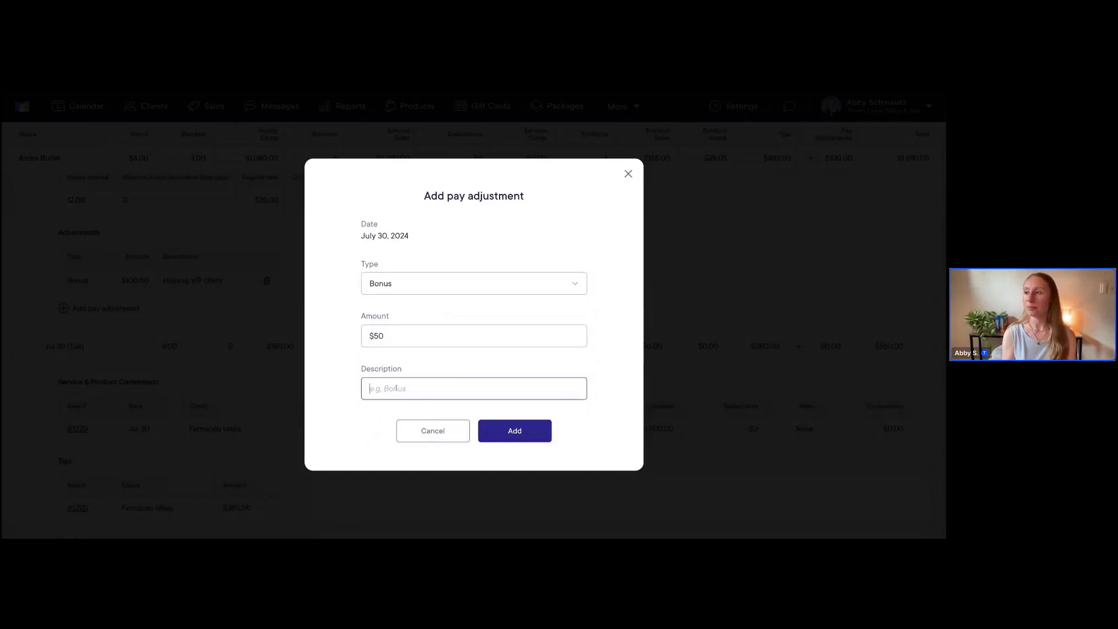
pyautogui.write('Bon')
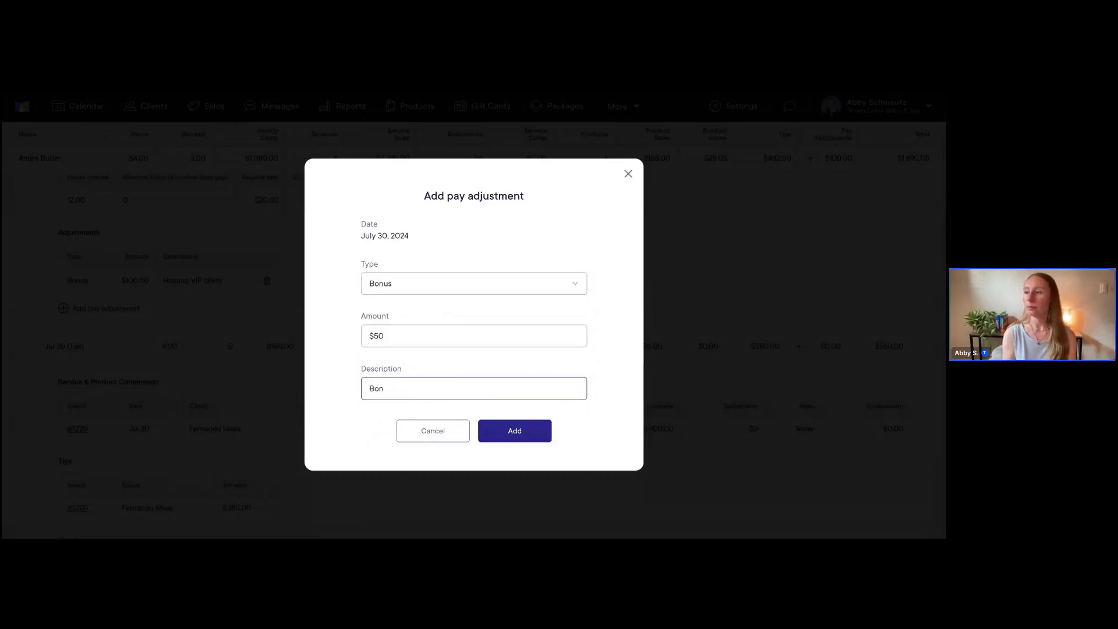
pyautogui.write('us for July 3')
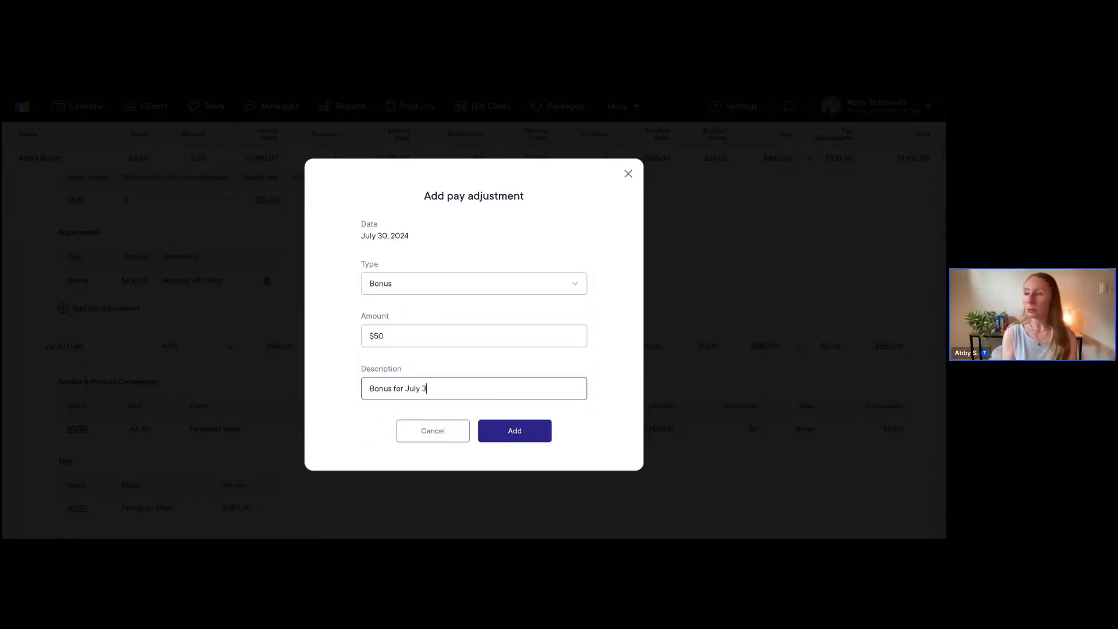
pyautogui.write('0th')
pyautogui.click(496, 429)
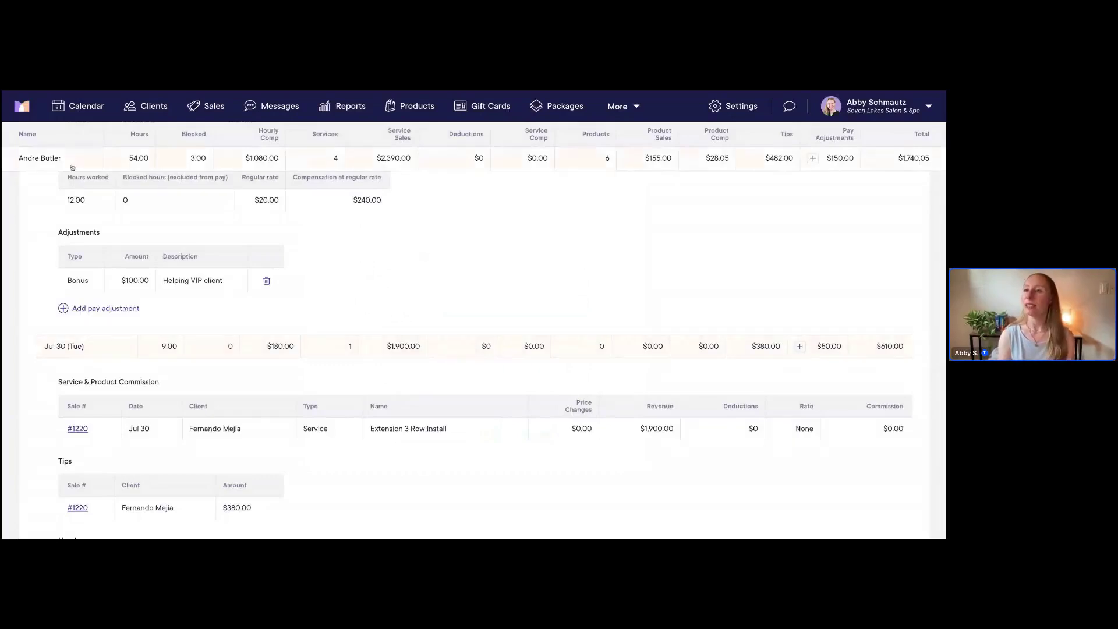
# Collapse the first staff member's details to check the weekly pay adjustments total, and reopen the day details to review the daily amounts.
pyautogui.click(66, 166)
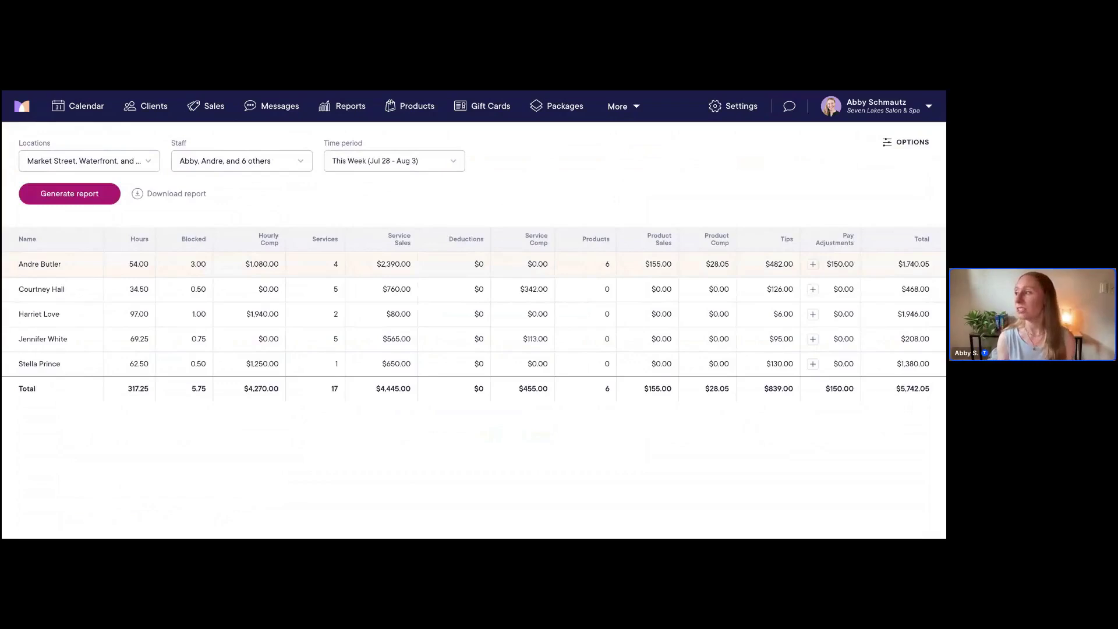
pyautogui.click(502, 263)
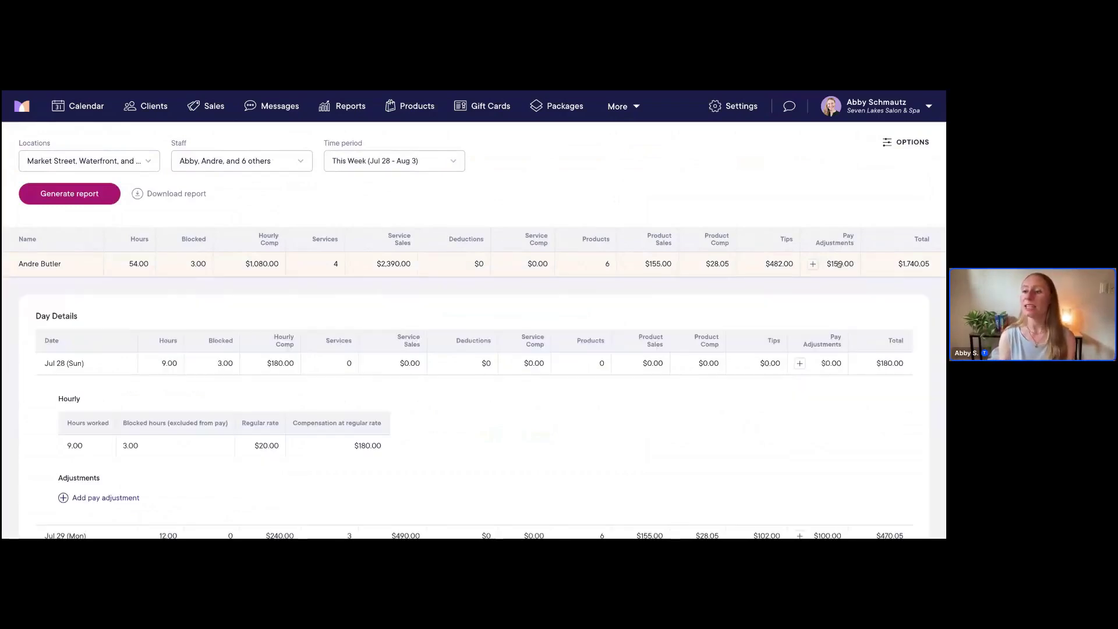
pyautogui.scroll(-1, 502, 317)
pyautogui.scroll(-1, 502, 318)
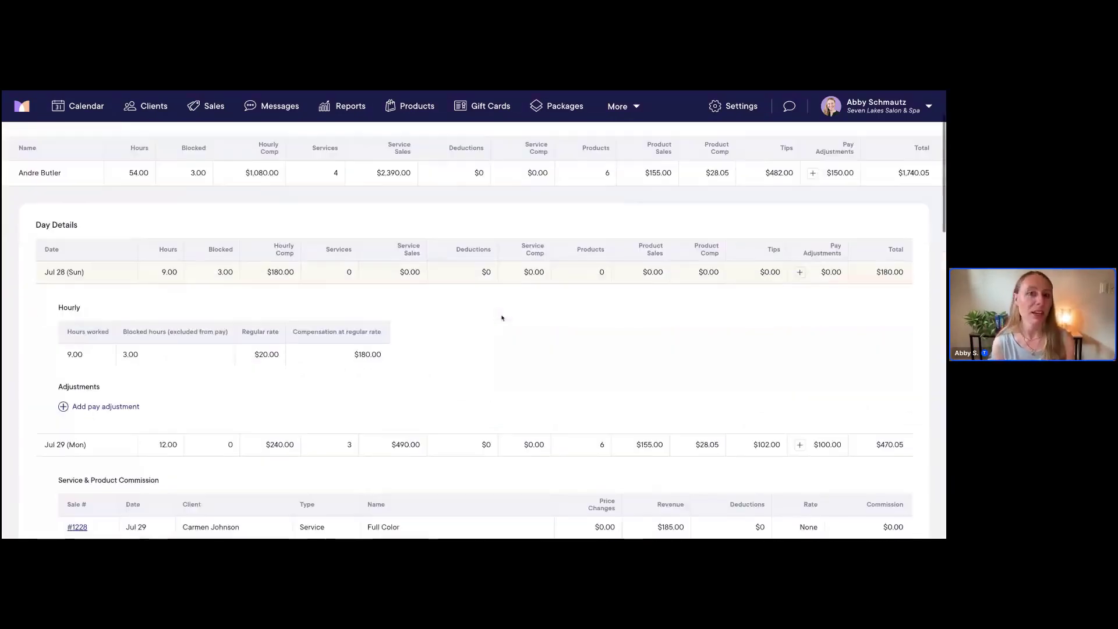
pyautogui.scroll(2, 501, 317)
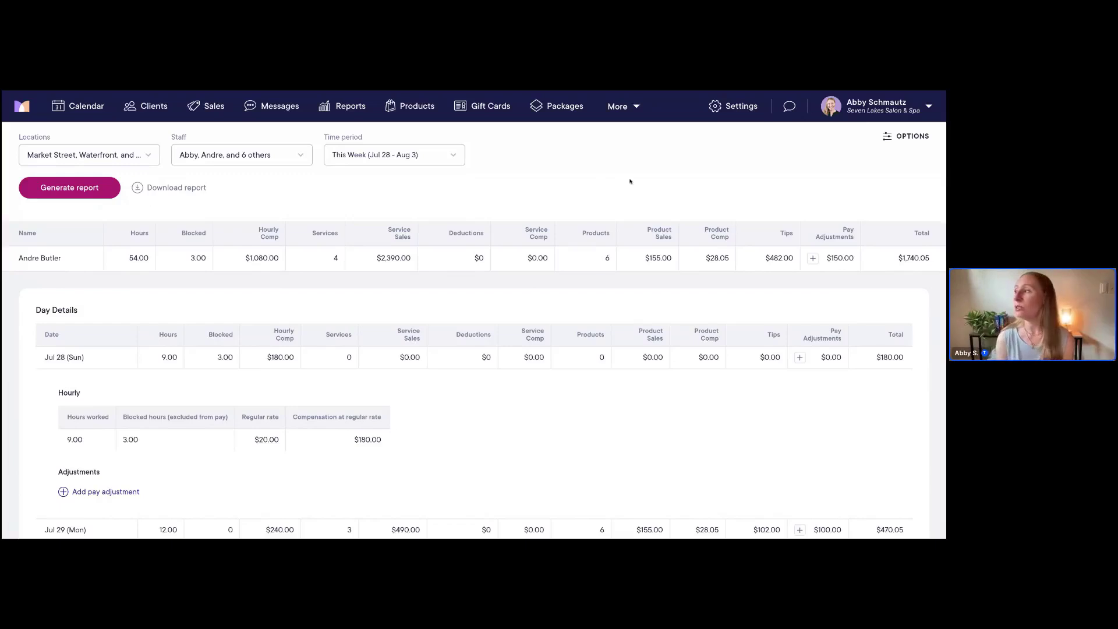
# In the report options, try including all staff members, revert it, exclude days with no compensation, and enable expanding all sections.
pyautogui.click(912, 136)
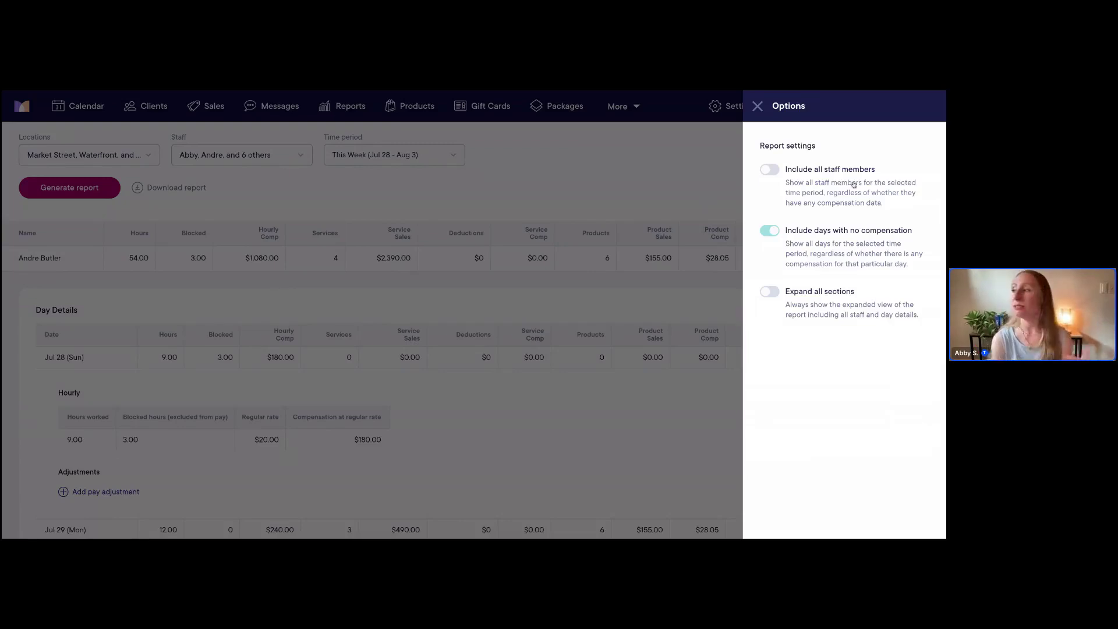
pyautogui.click(777, 172)
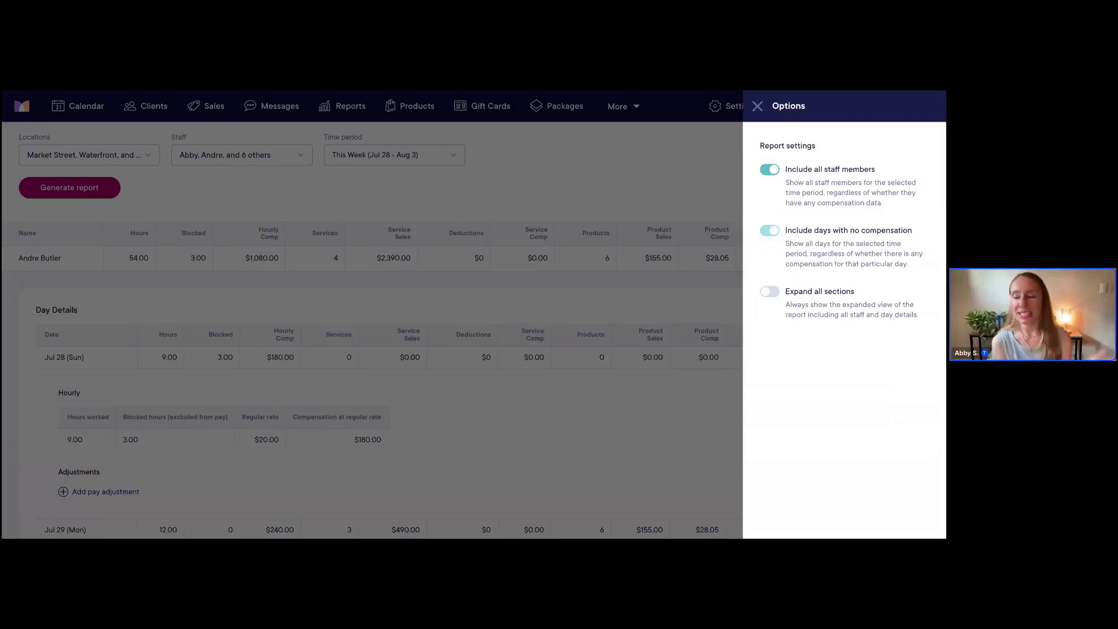
pyautogui.click(771, 172)
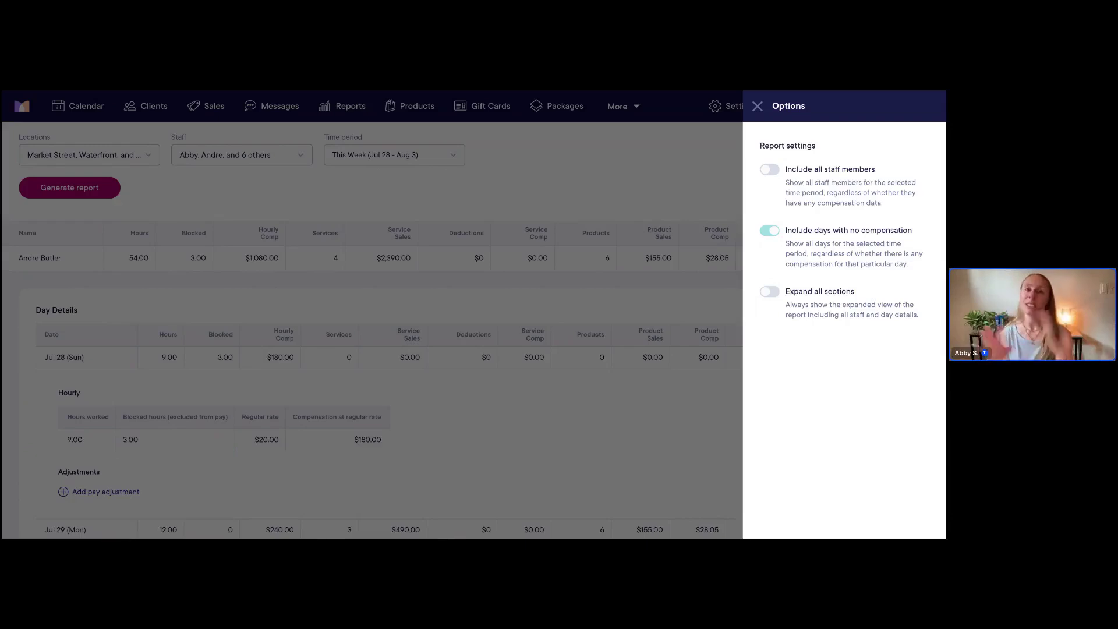
pyautogui.click(809, 233)
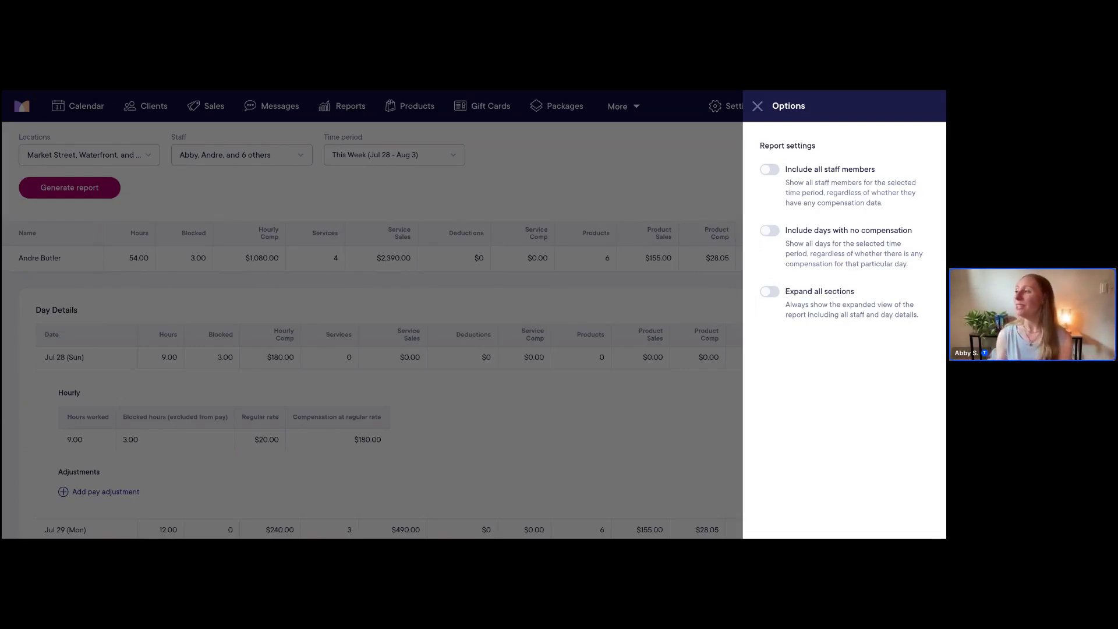
pyautogui.click(771, 292)
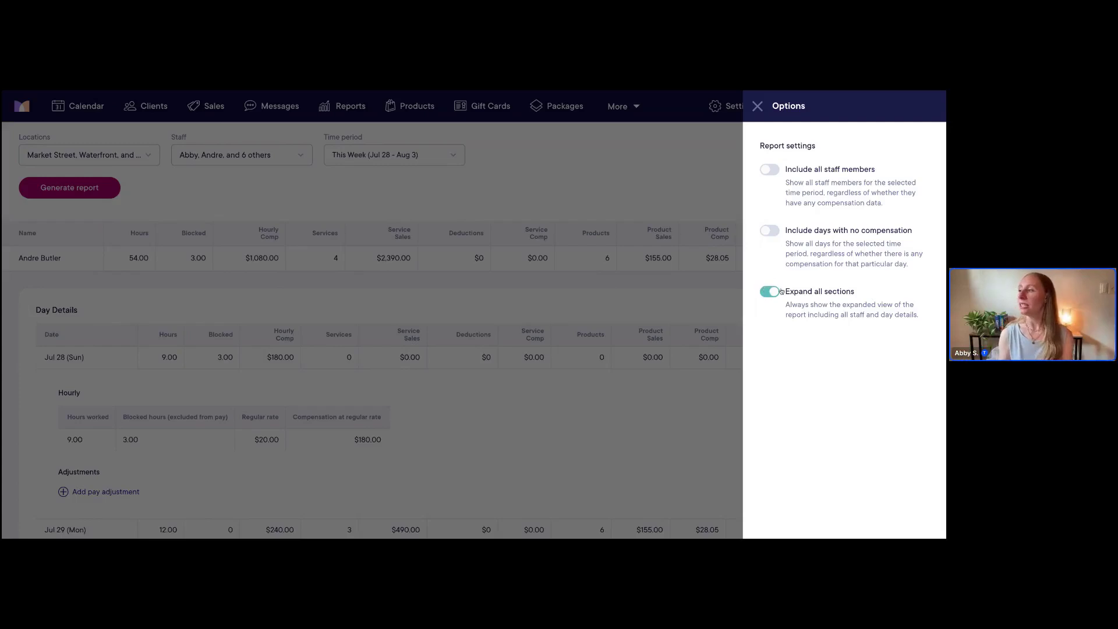
pyautogui.click(757, 107)
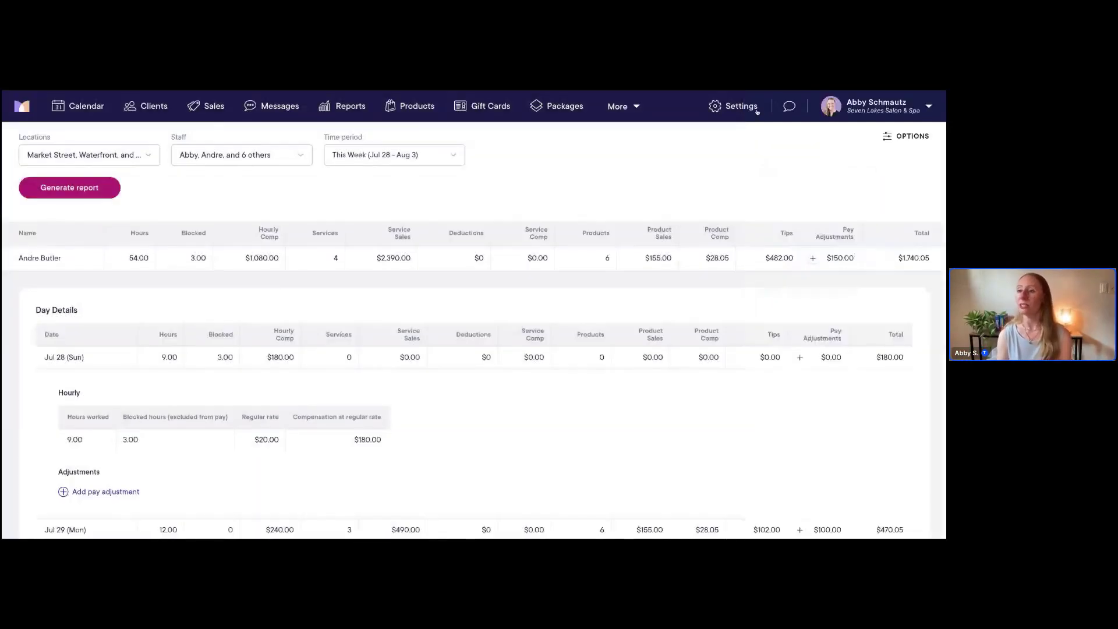
# Turn off expanding all sections in the report options and return to the collapsed staff summary.
pyautogui.scroll(-1, 618, 215)
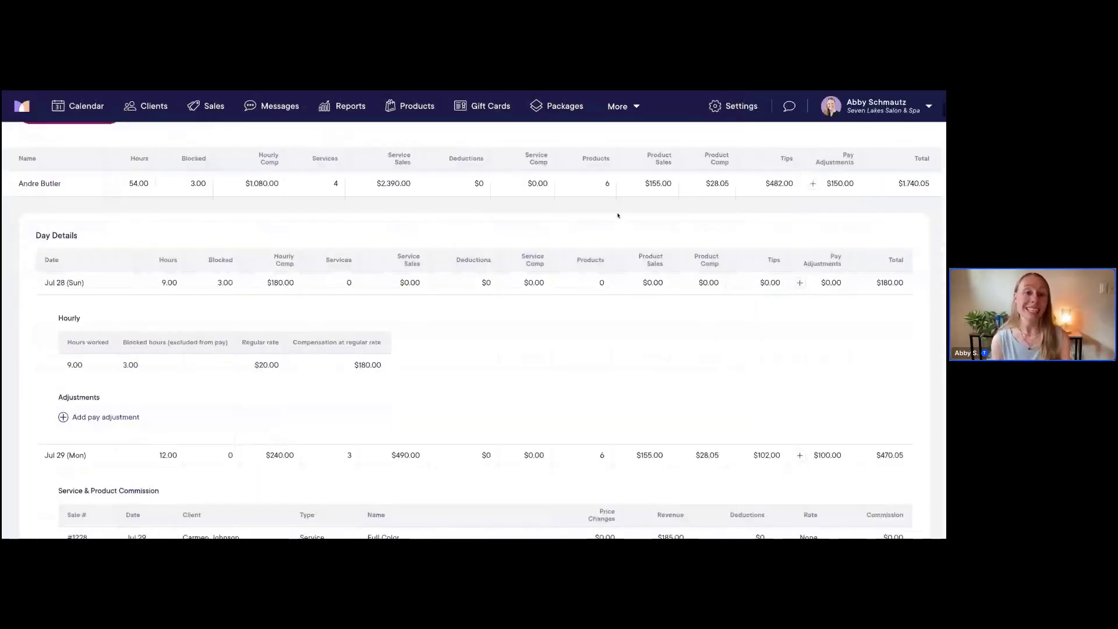
pyautogui.scroll(1, 617, 216)
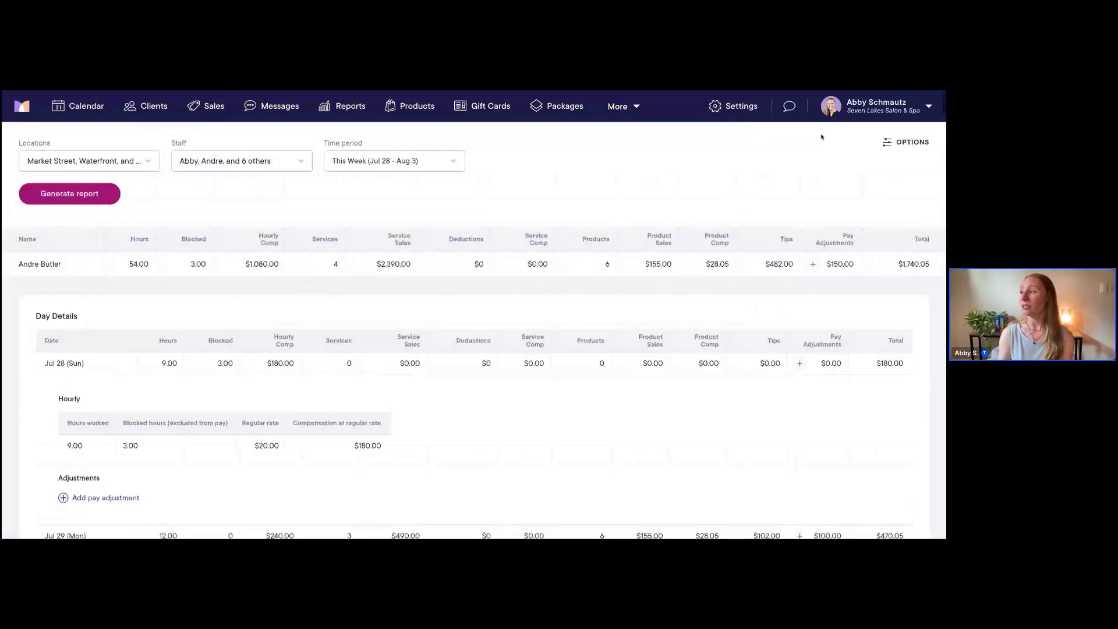
pyautogui.click(904, 142)
pyautogui.click(770, 291)
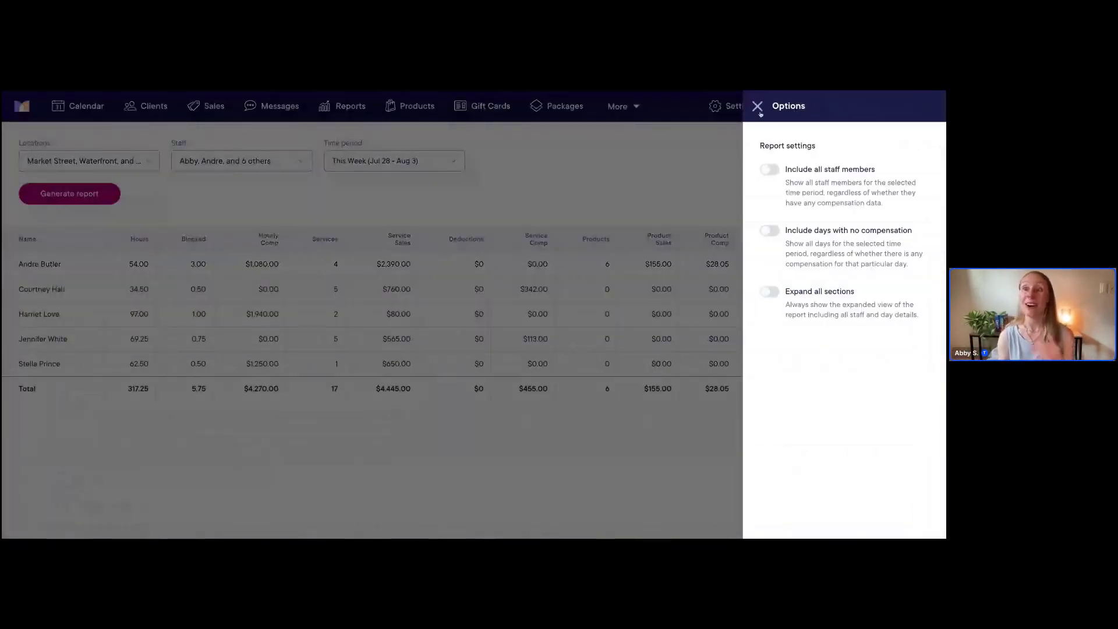
pyautogui.click(512, 245)
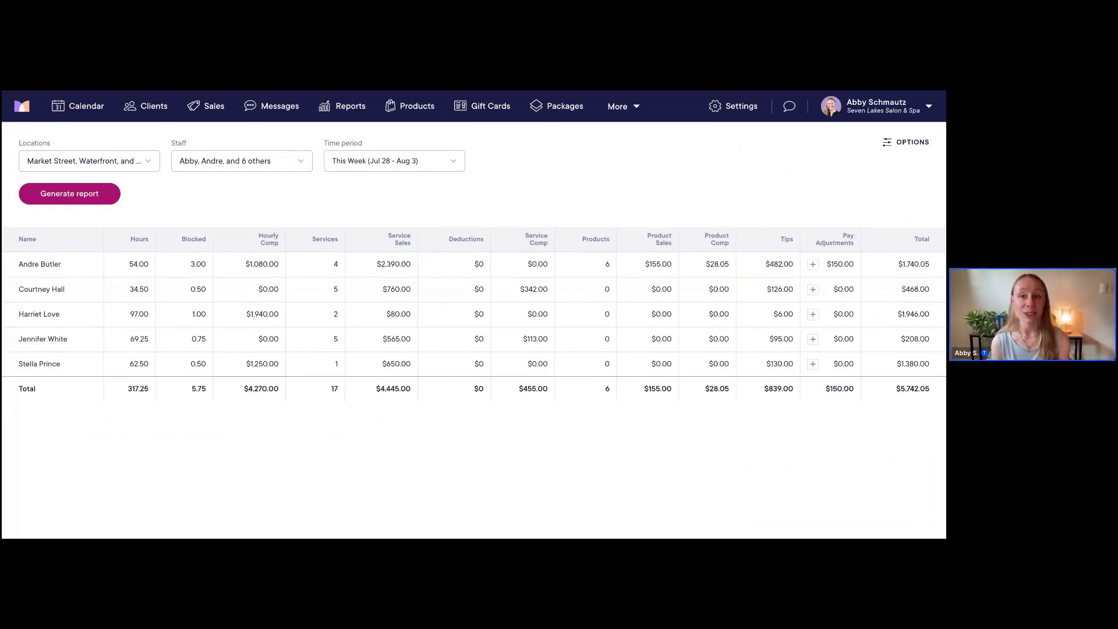
# Regenerate the weekly report, change the time period to Today (Jul 30), and generate the payroll report for that day.
pyautogui.click(83, 196)
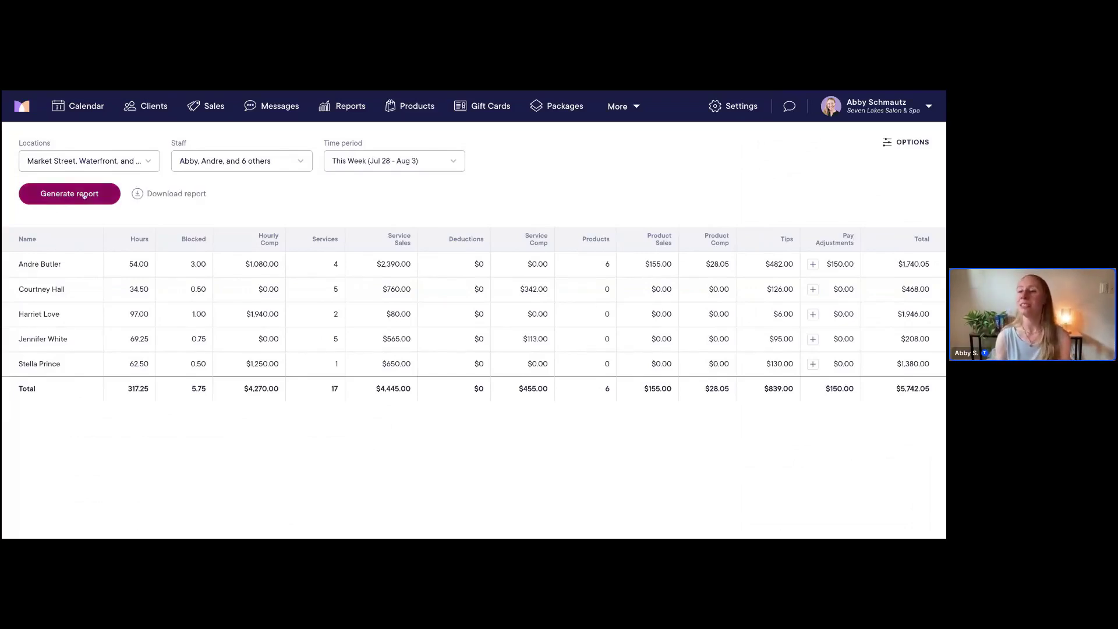
pyautogui.click(414, 163)
pyautogui.scroll(2, 367, 239)
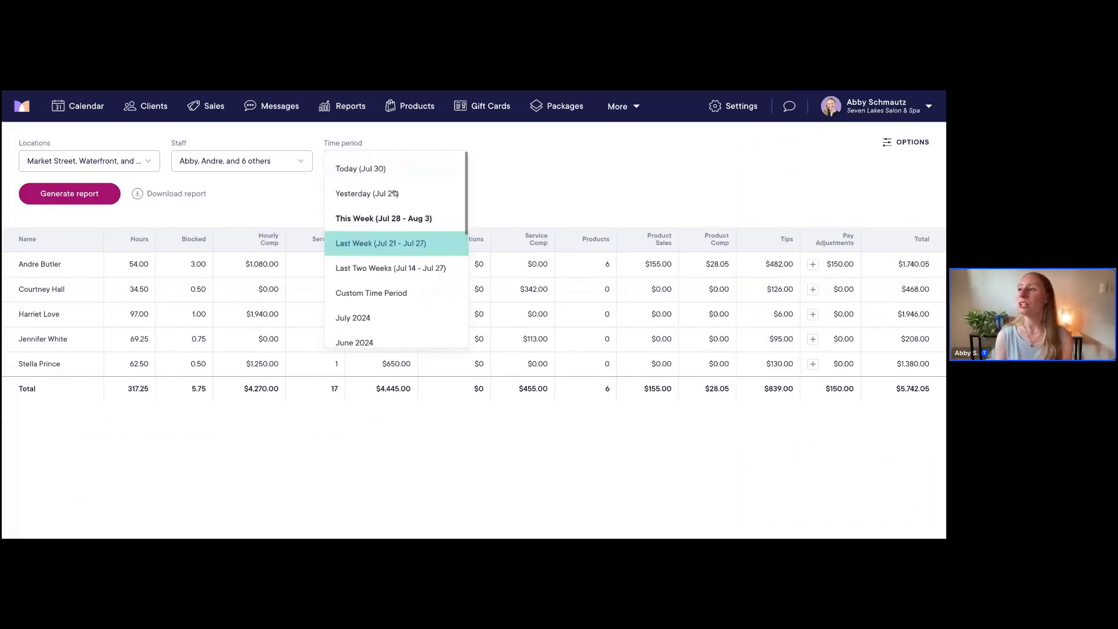
pyautogui.click(360, 168)
pyautogui.click(82, 195)
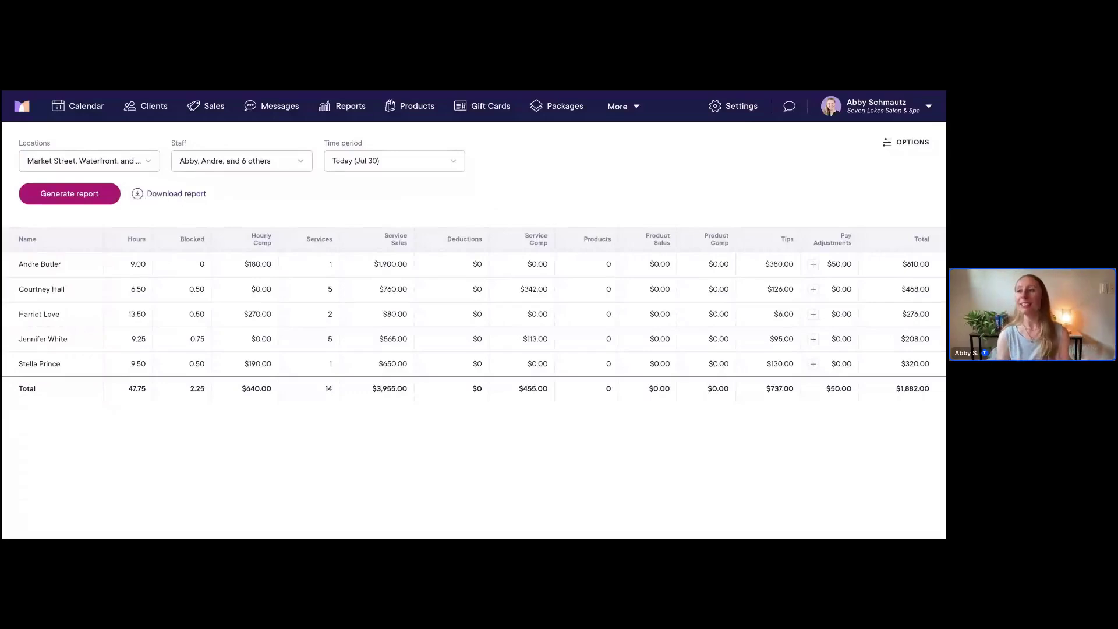
# Download the Jul 30 payroll report as a PDF, including sales totals and the detailed view.
pyautogui.click(179, 198)
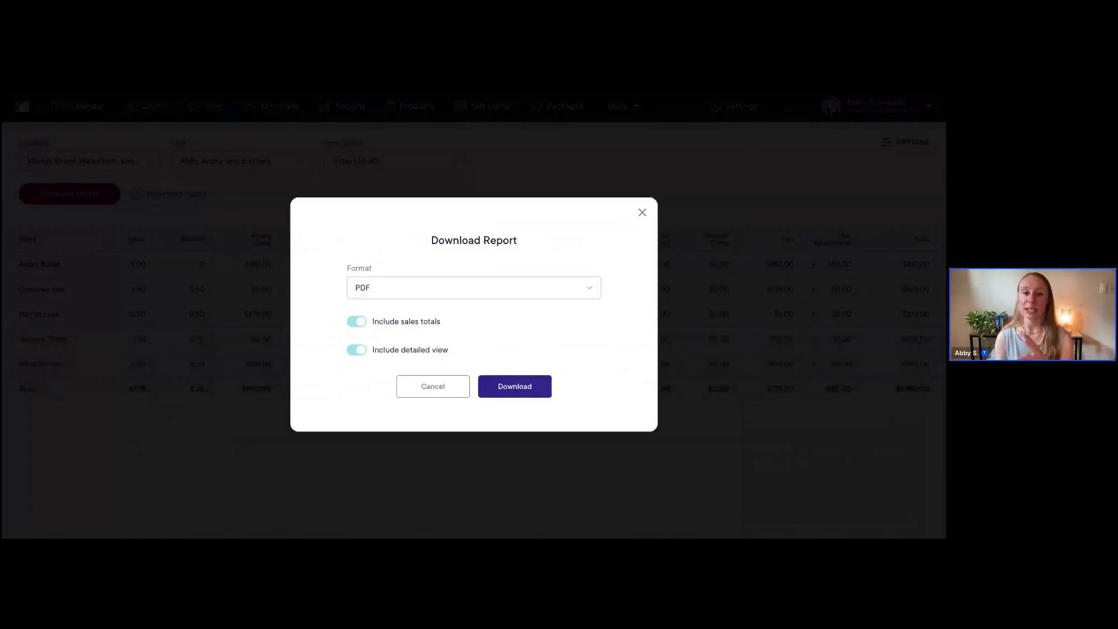
pyautogui.click(408, 290)
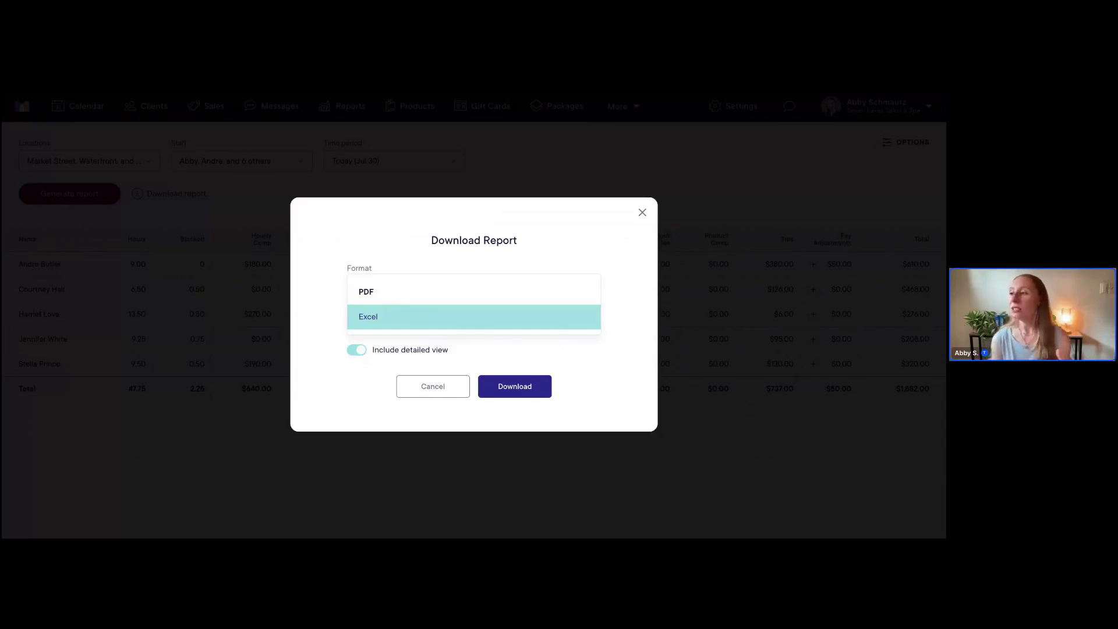
pyautogui.click(408, 291)
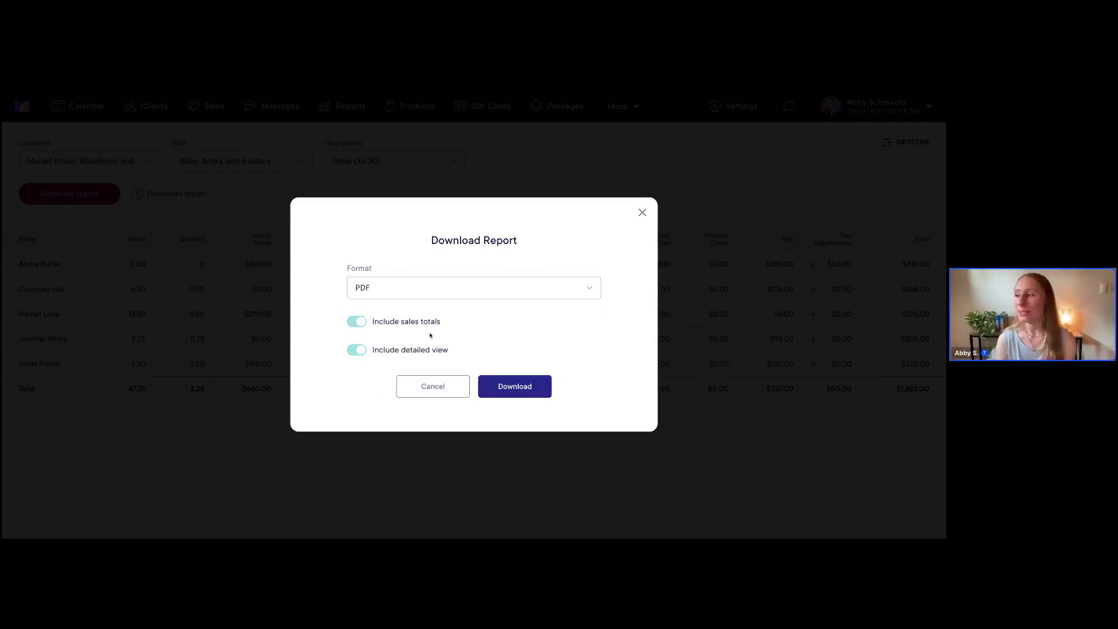
pyautogui.click(516, 389)
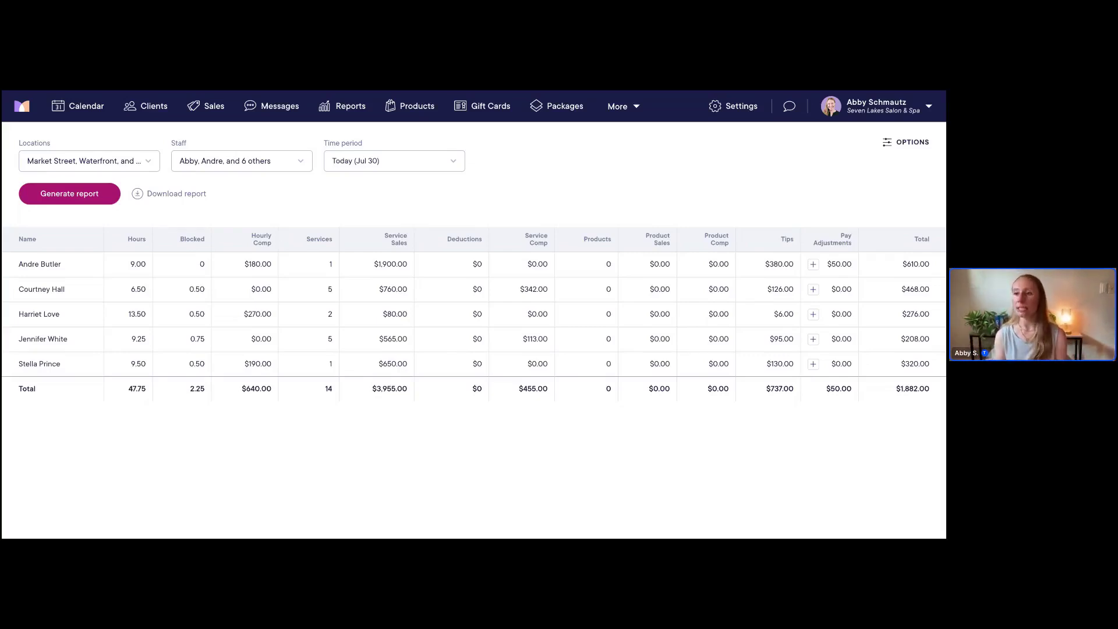
# Start a July 30 entry for the second listed staff member with type Pay adjustment and amount -$50.
pyautogui.click(132, 291)
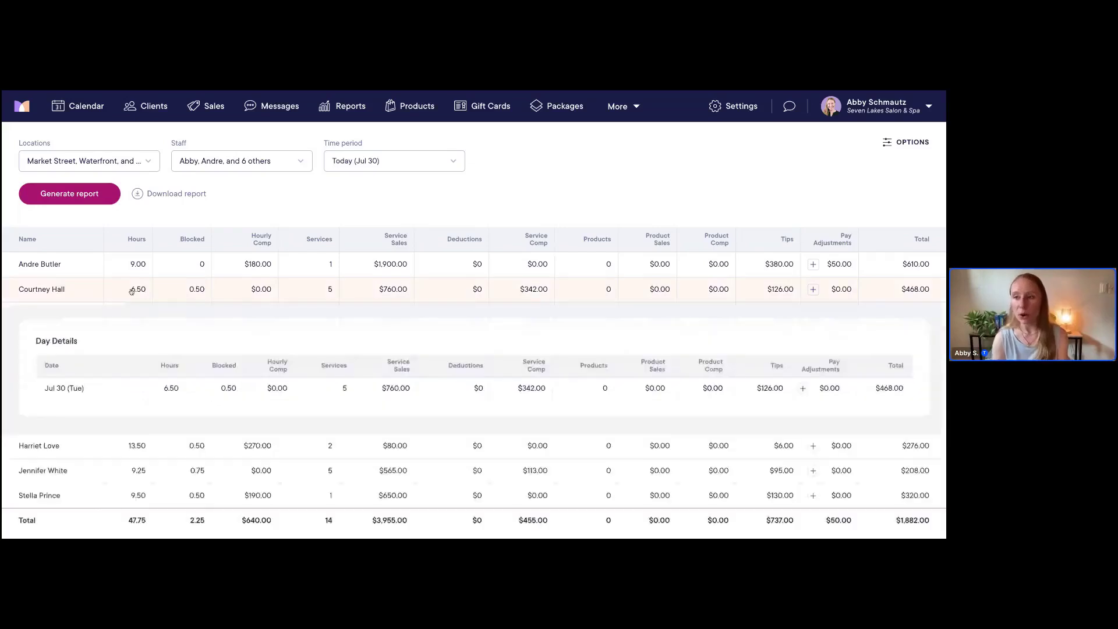
pyautogui.click(813, 289)
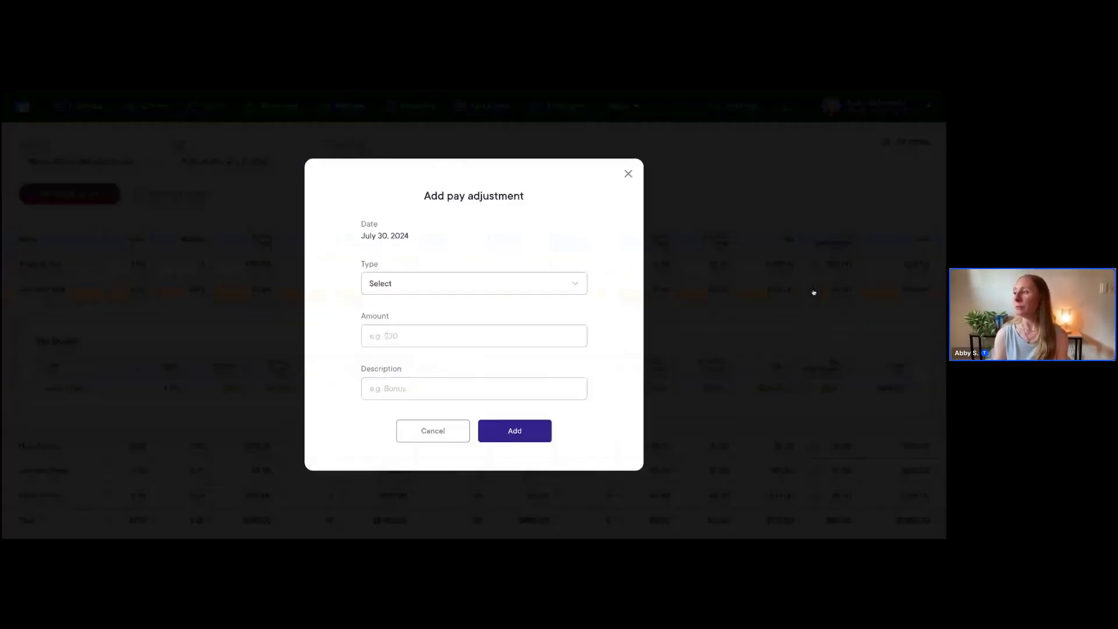
pyautogui.click(418, 286)
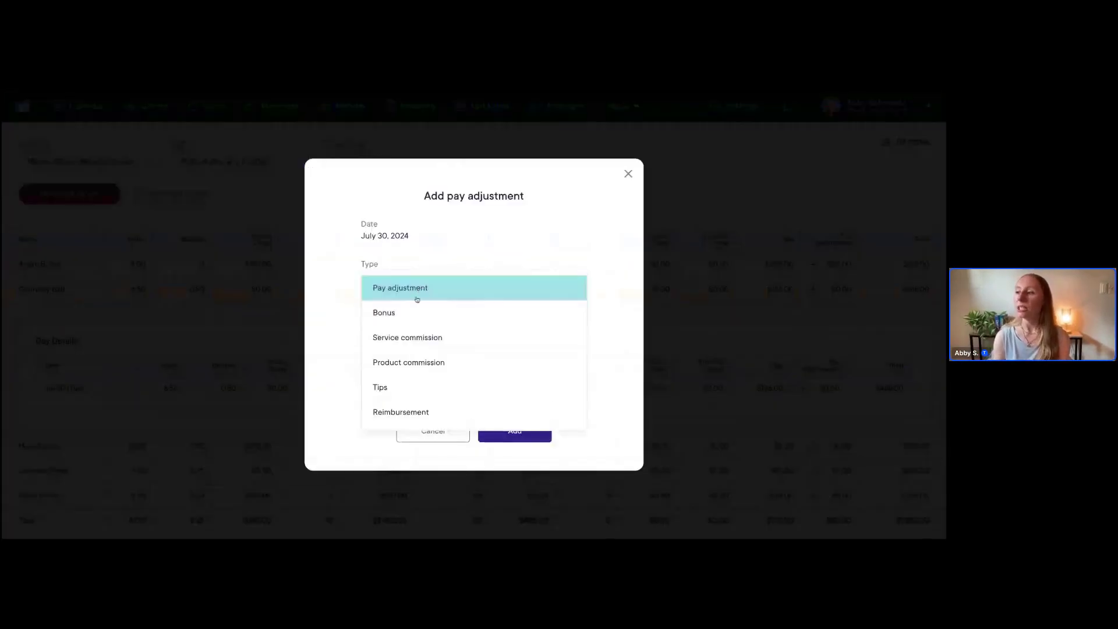
pyautogui.click(401, 289)
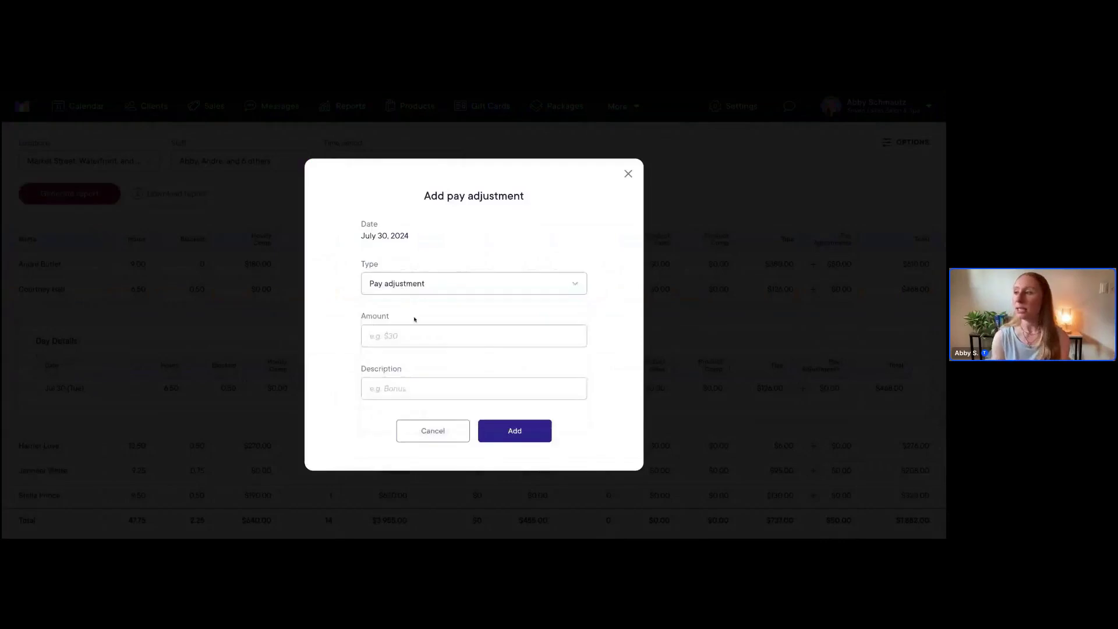
pyautogui.click(394, 334)
pyautogui.write('-50')
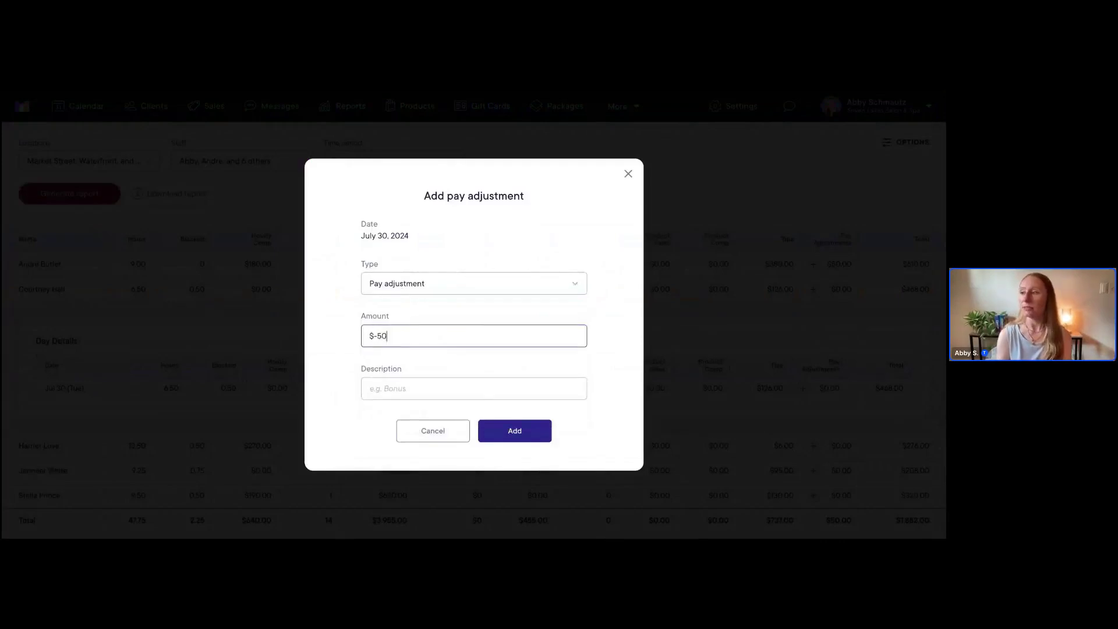
# Describe the adjustment as a deduction for the staff member's pay, including their first name, and add it to the report.
pyautogui.click(419, 357)
pyautogui.click(401, 389)
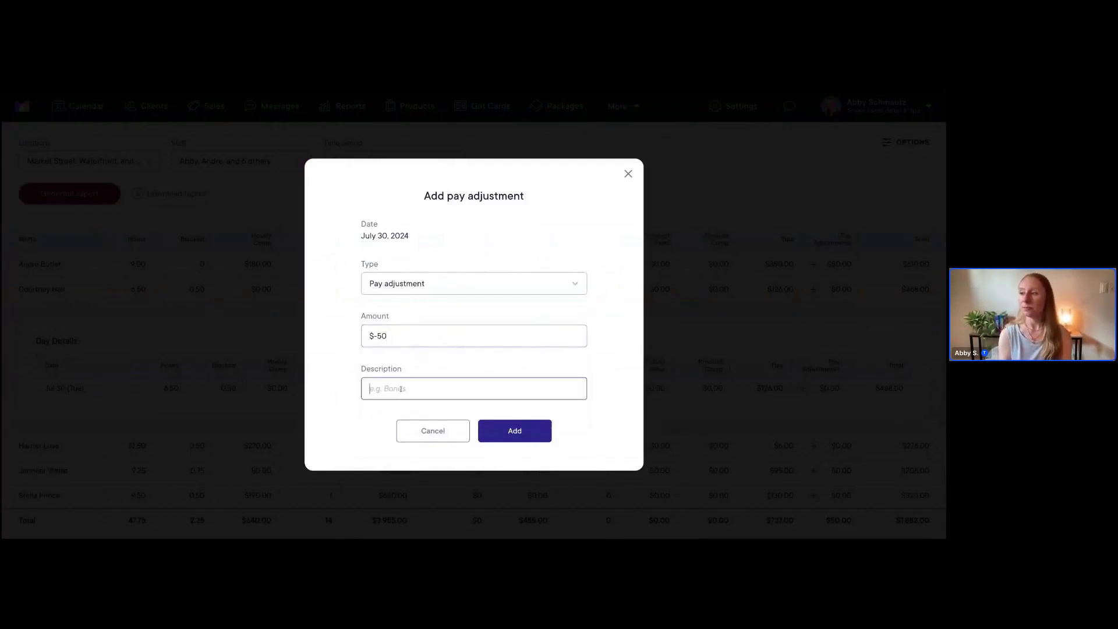
pyautogui.write('D')
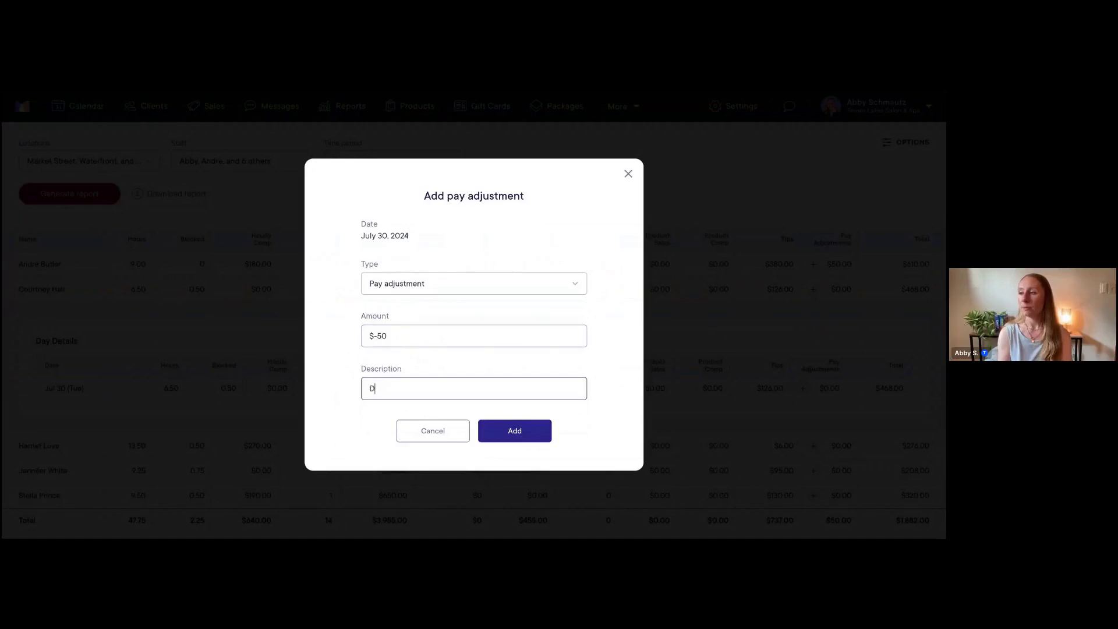
pyautogui.write("eduction for Courtney's p")
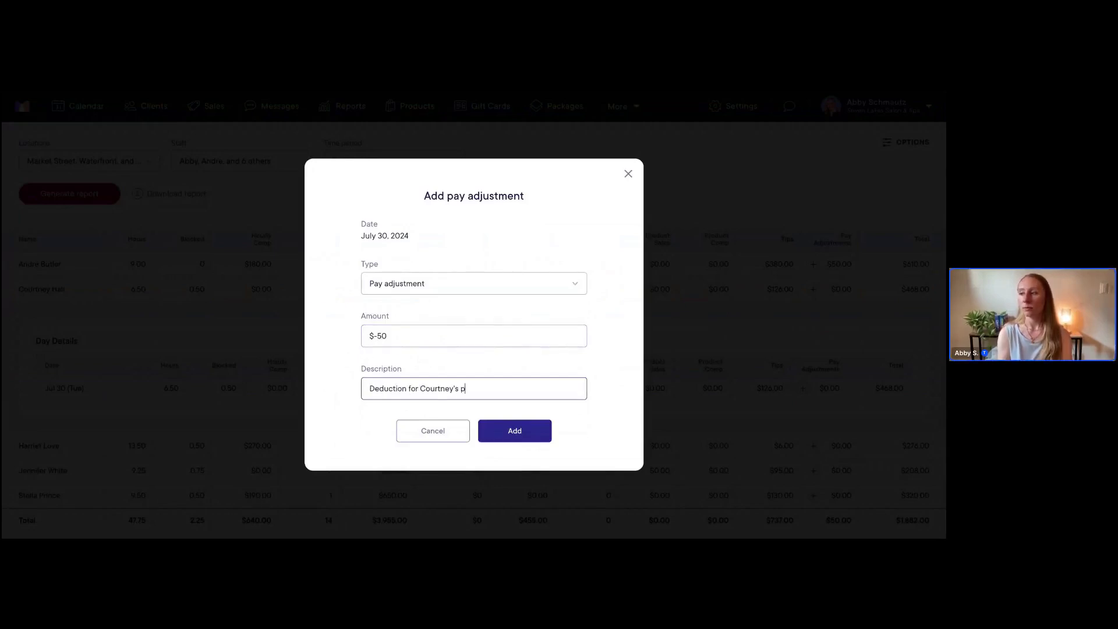
pyautogui.write('ay')
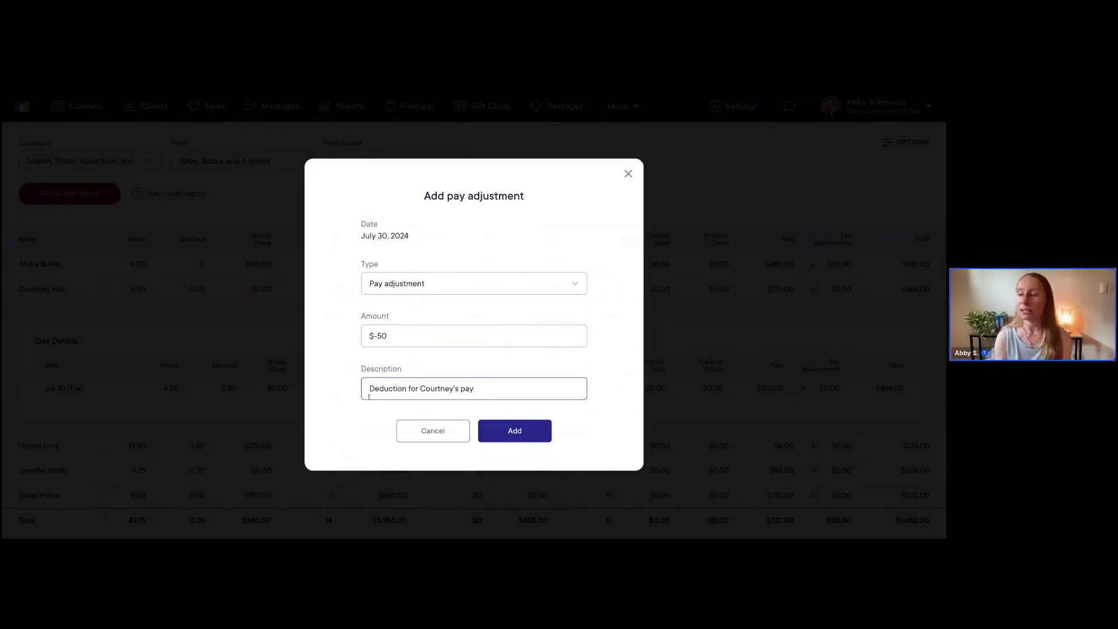
pyautogui.click(521, 438)
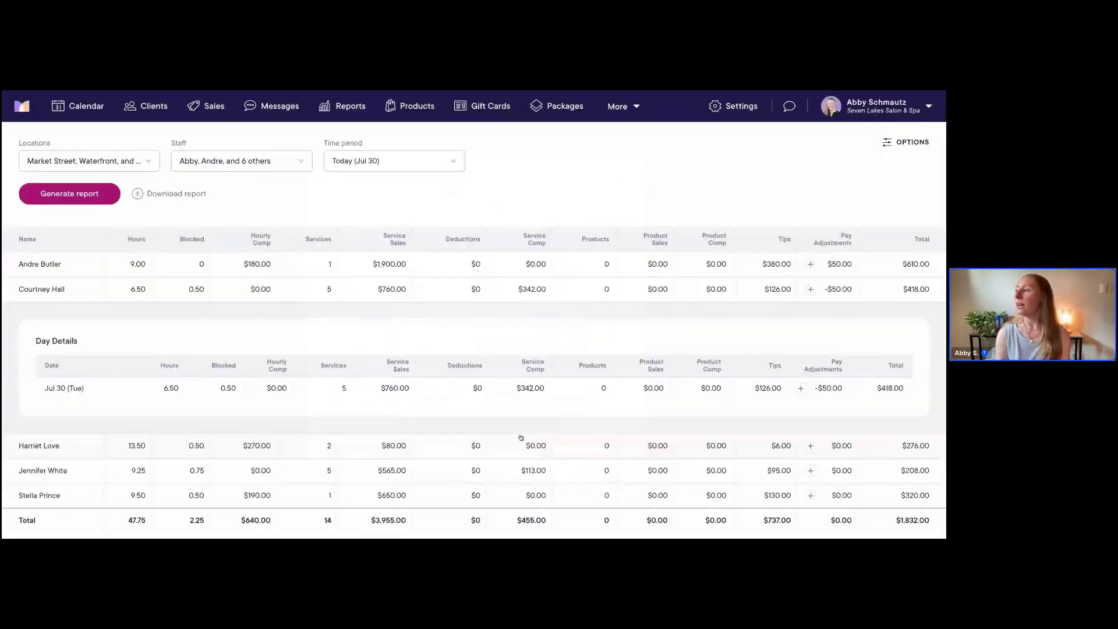